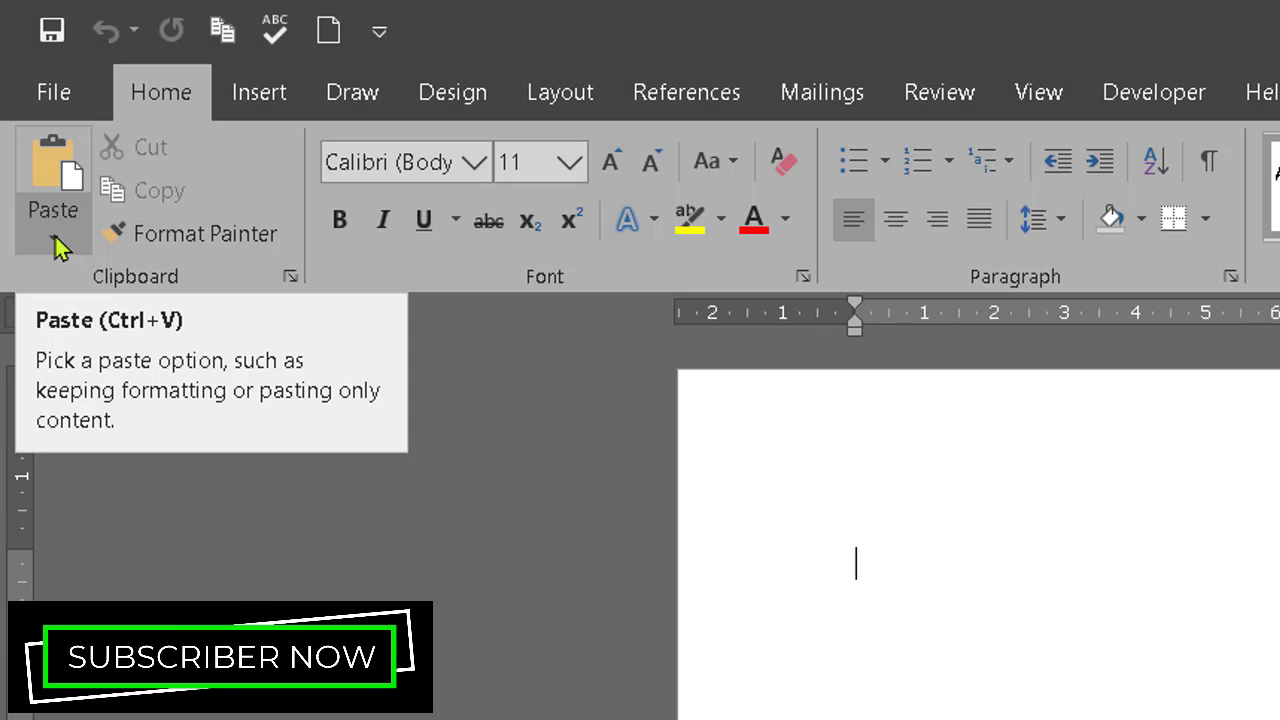
# Step: Type 'Tanvir Academy' on the blank page, fixing the mistyped letter
pyautogui.click(55, 247)
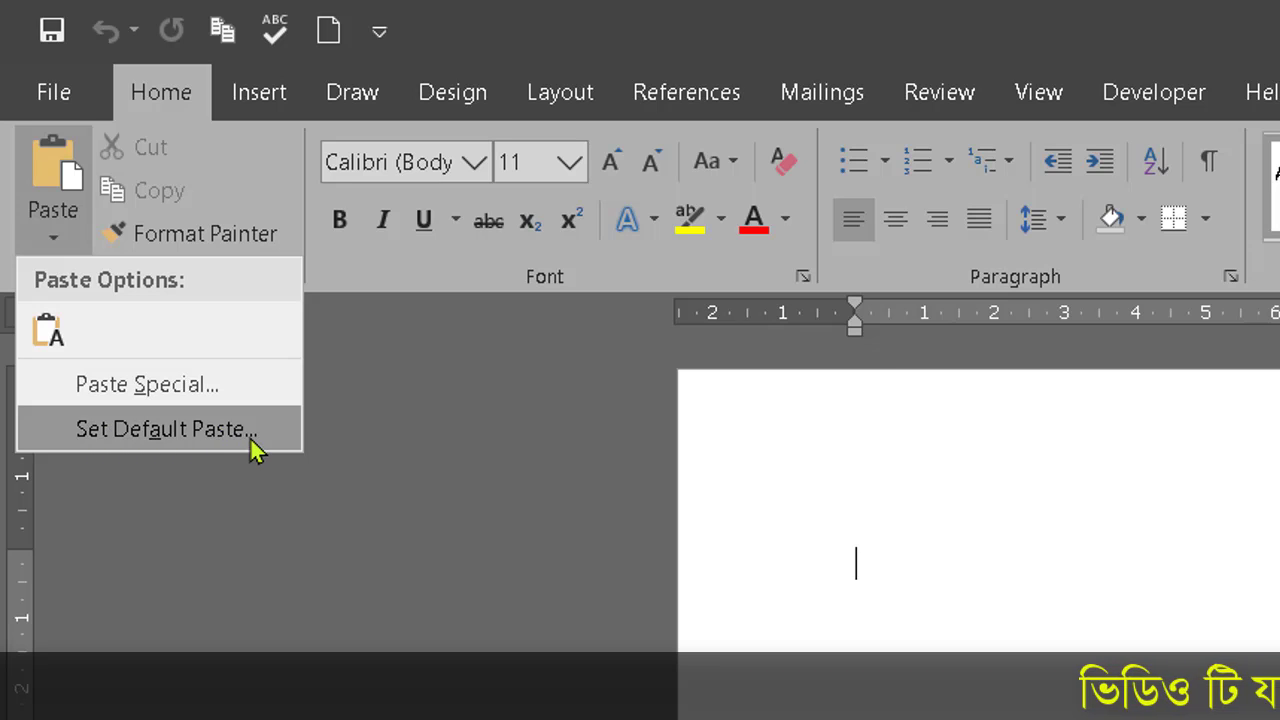
pyautogui.click(848, 535)
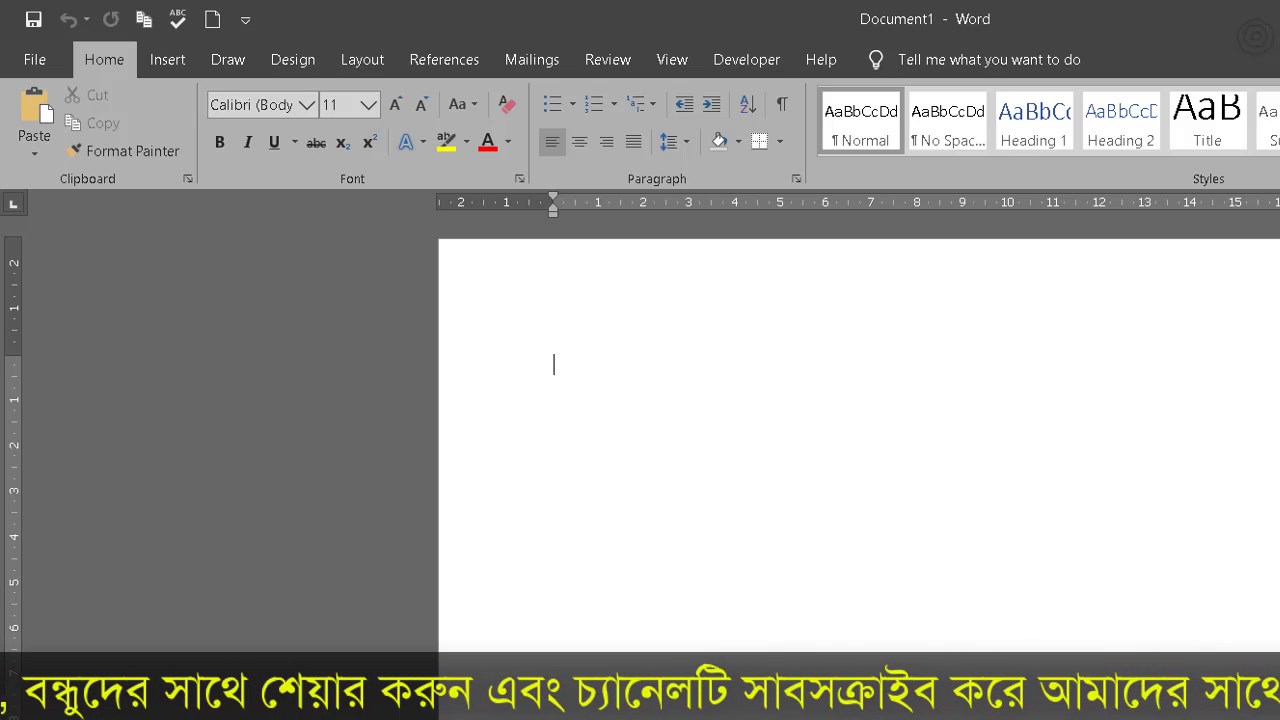
pyautogui.write('Tanvie')
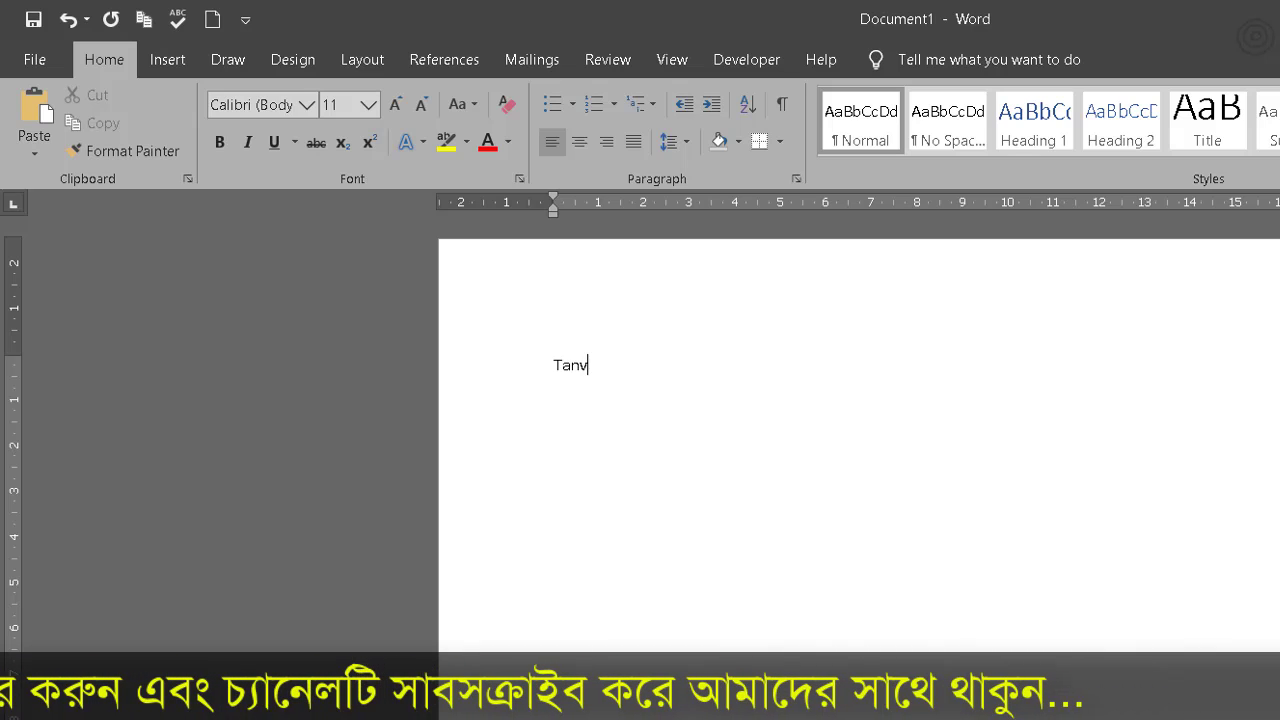
pyautogui.press('BackSpace')
pyautogui.press('BackSpace')
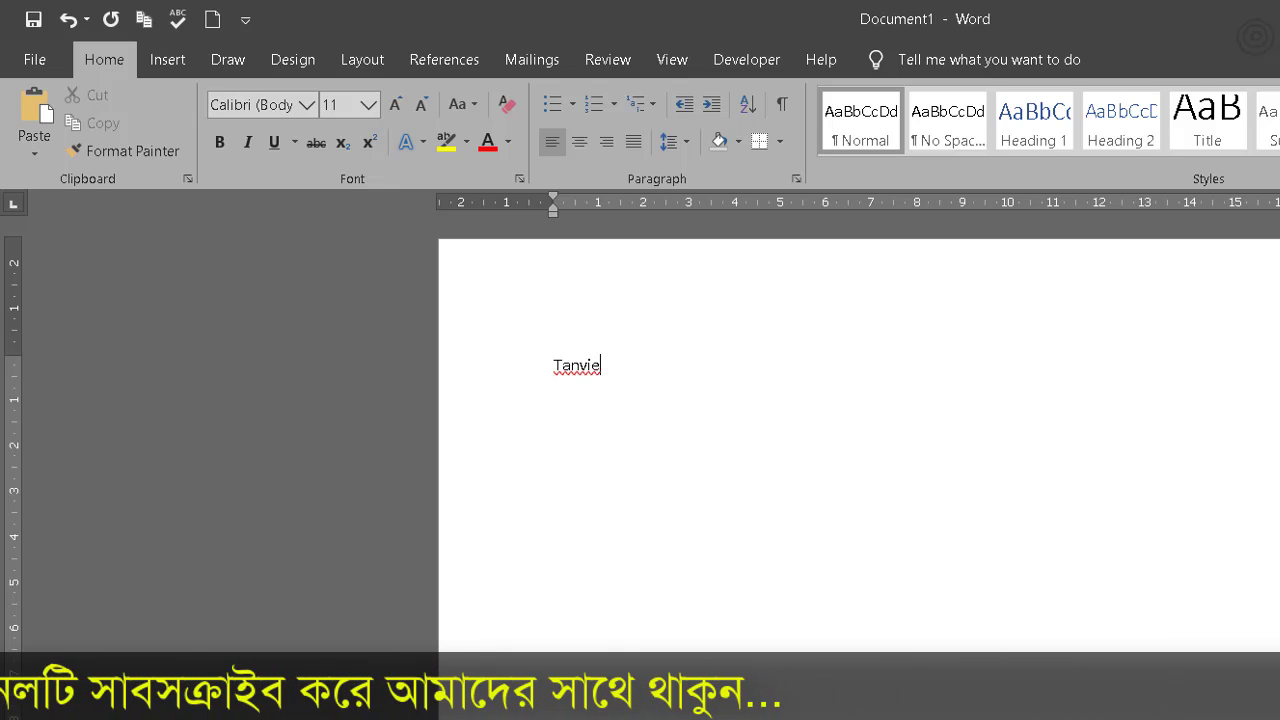
pyautogui.write('r Academy')
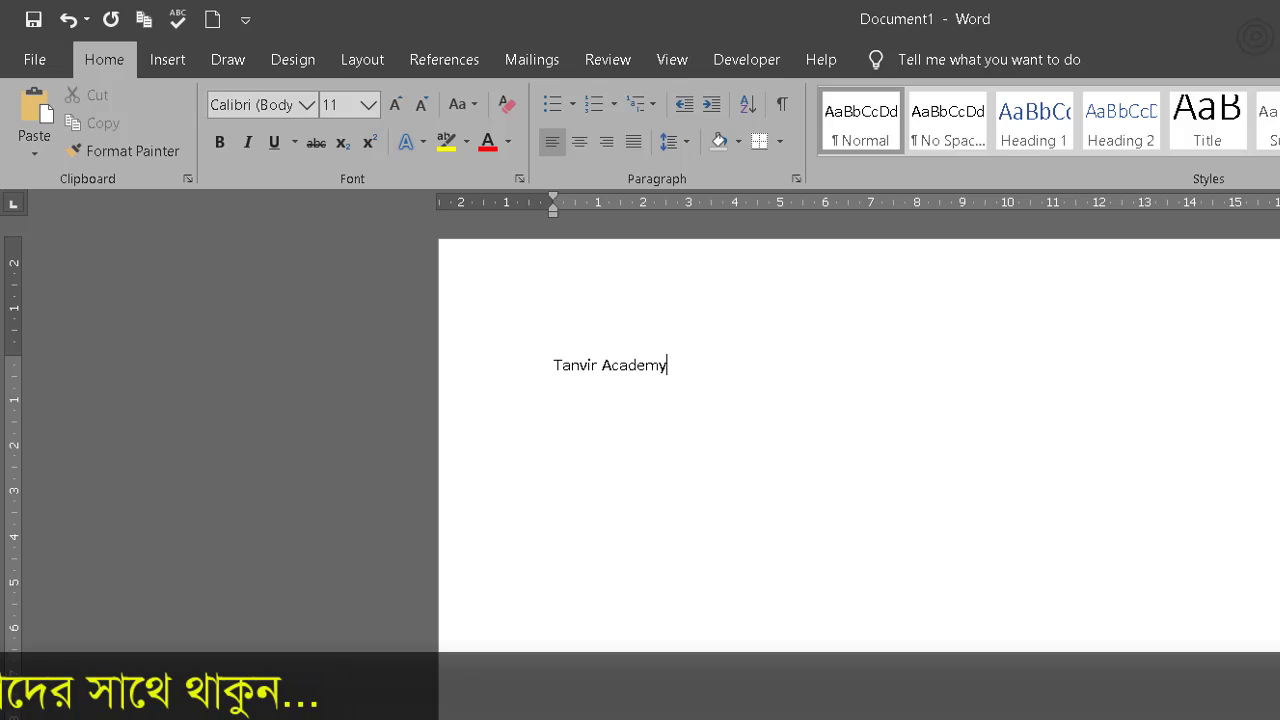
# Step: Select the words Tanvir Academy on the first line
pyautogui.tripleClick(623, 371)
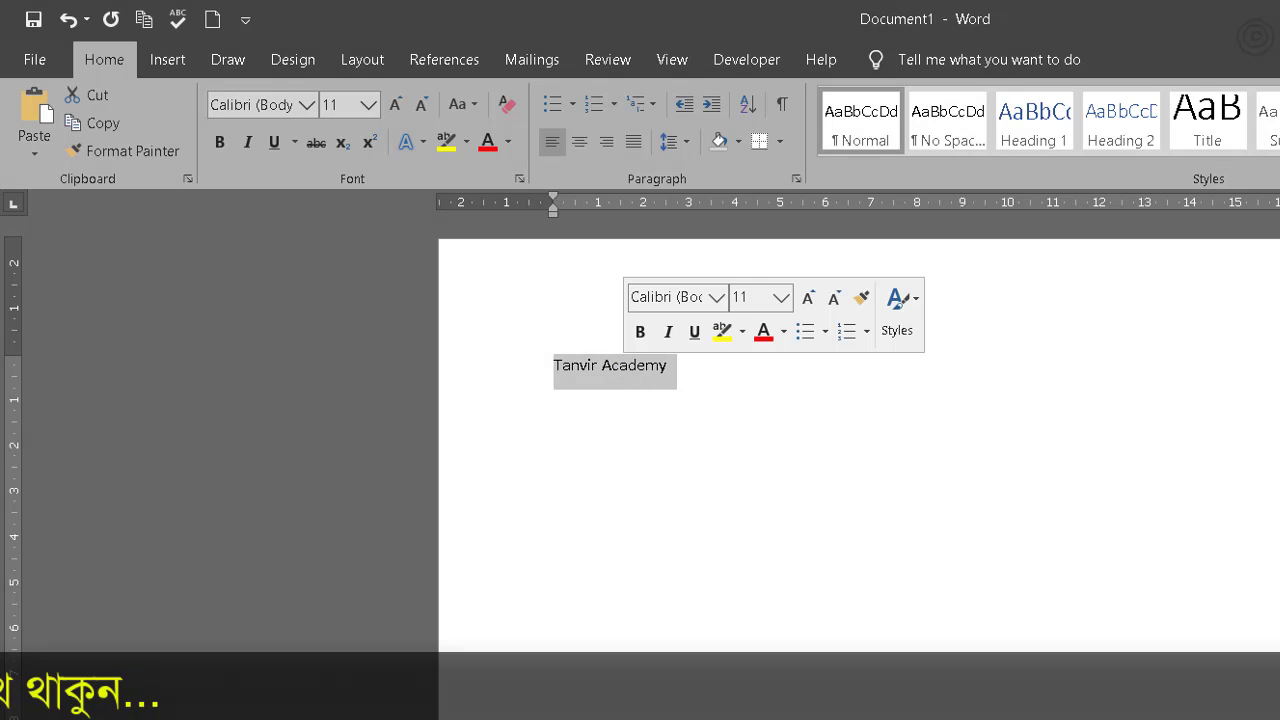
pyautogui.click(667, 365)
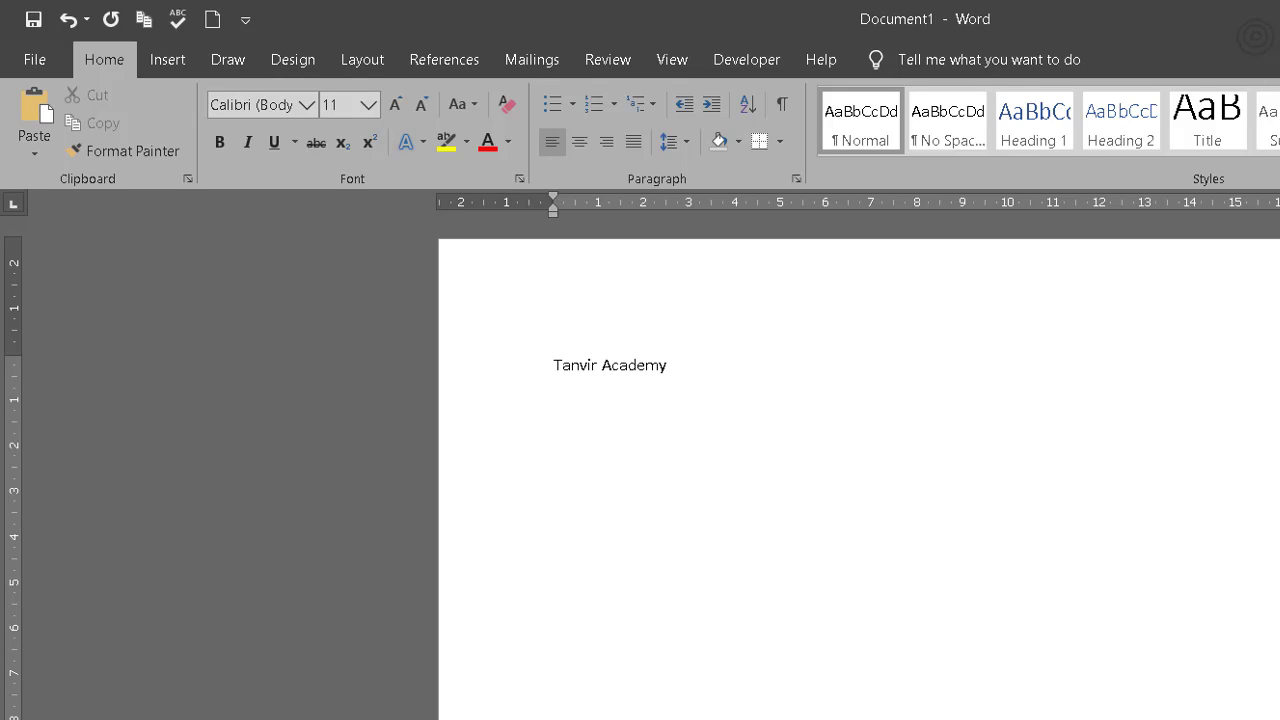
pyautogui.hotkey('ctrl', 'a')
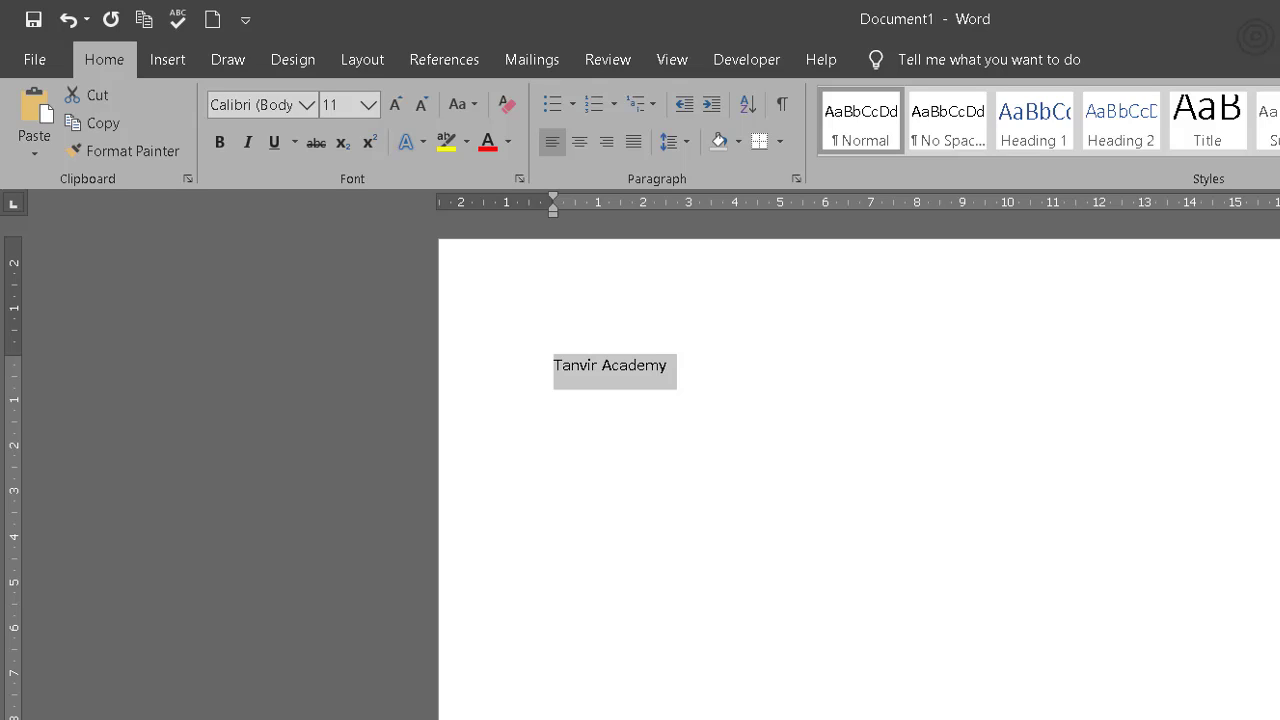
pyautogui.click(714, 371)
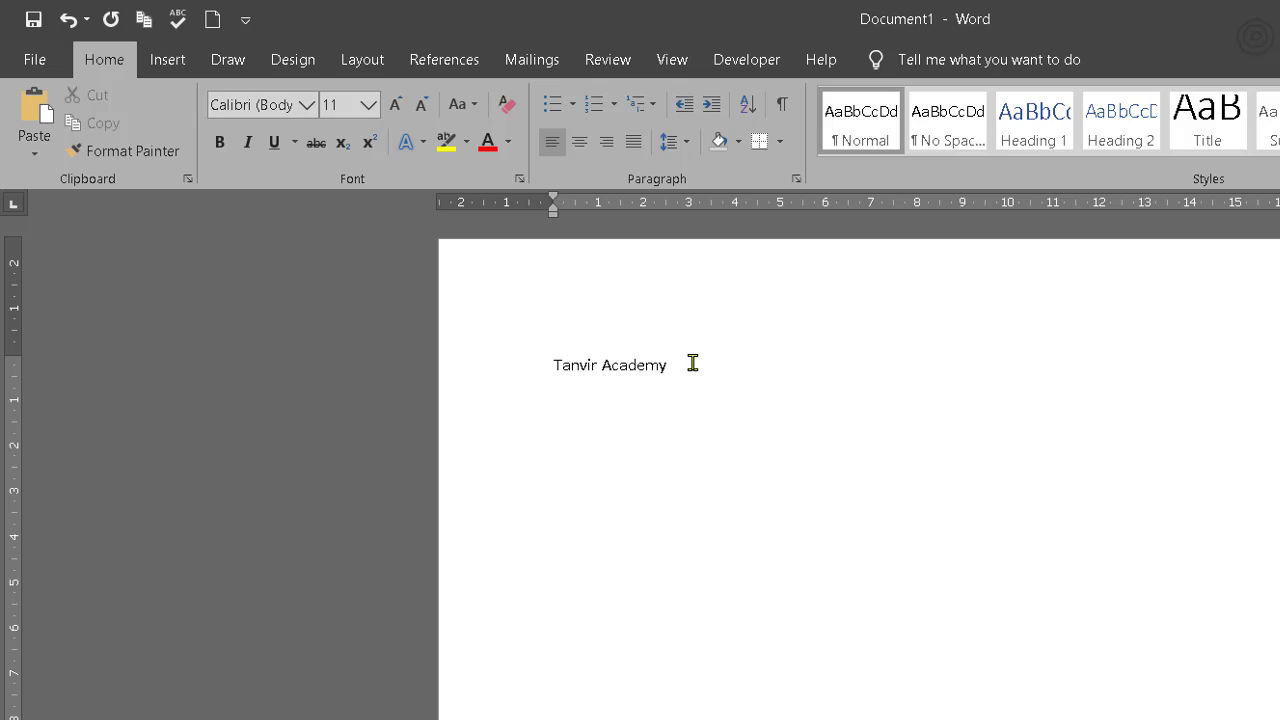
pyautogui.moveTo(692, 363); pyautogui.dragTo(563, 374)
pyautogui.hotkey('ctrl', 'c')
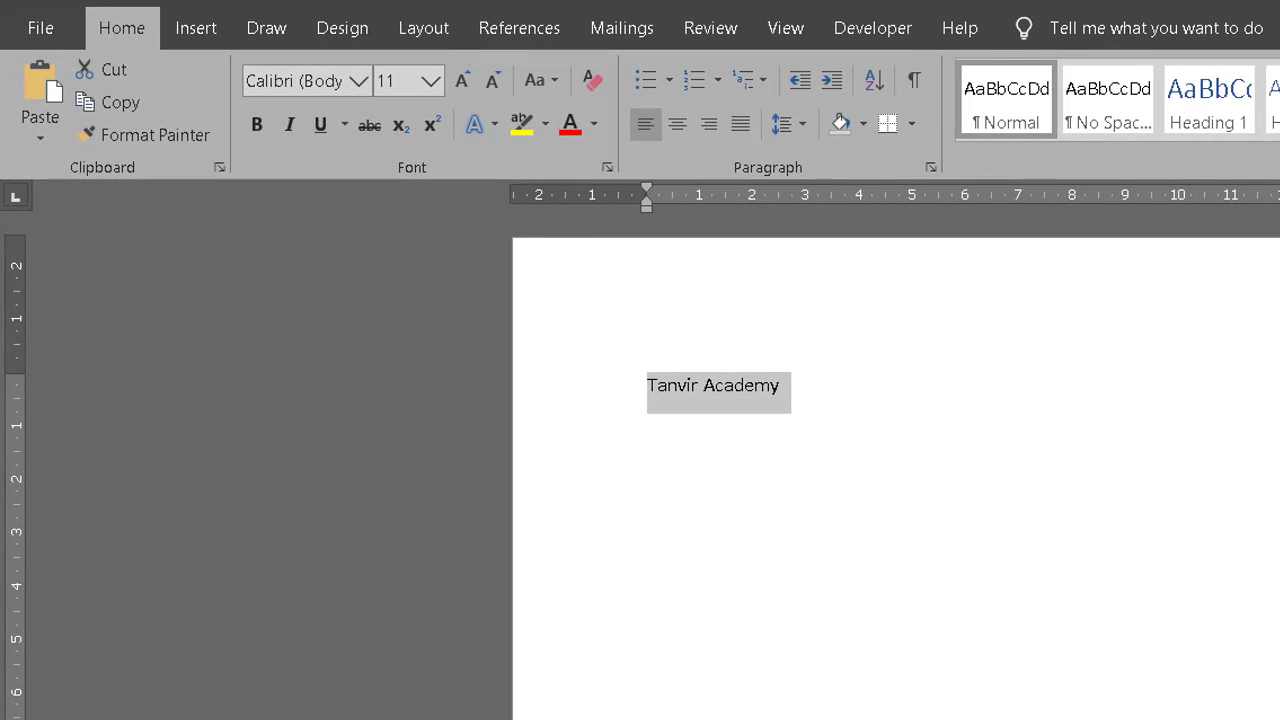
# Step: Copy the Tanvir Academy line and paste it onto a new line below
pyautogui.rightClick(742, 392)
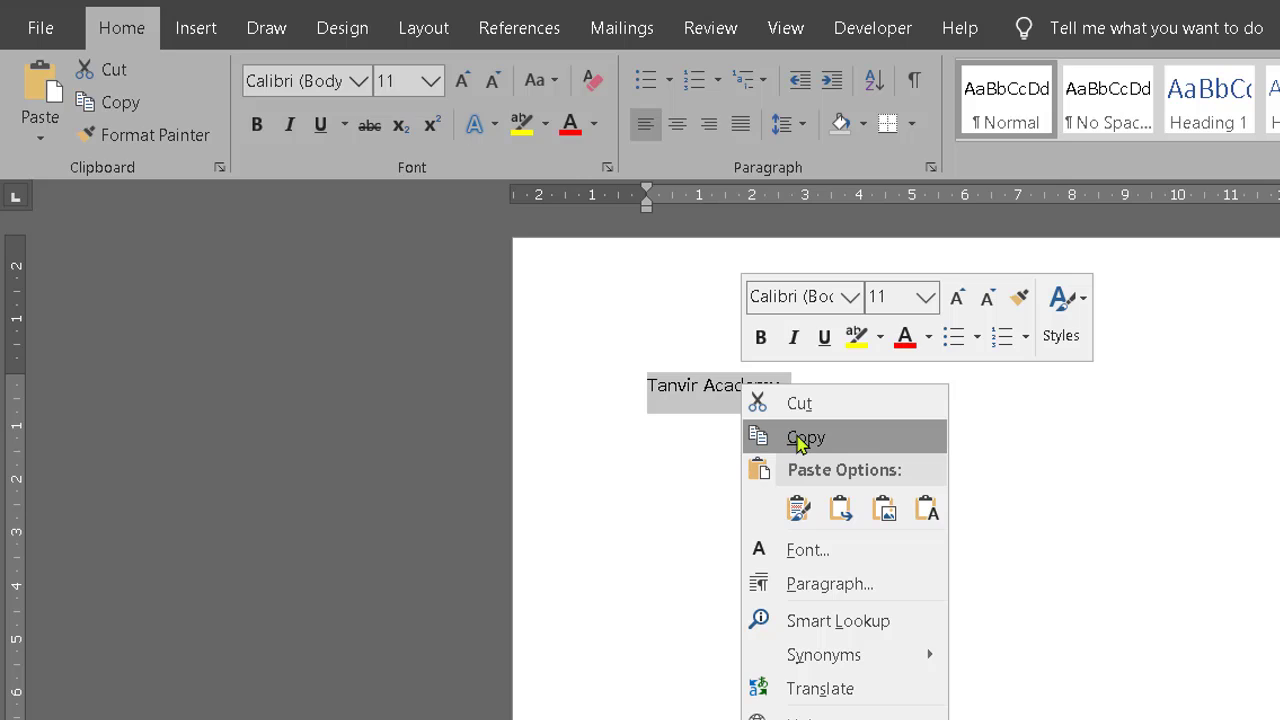
pyautogui.click(686, 414)
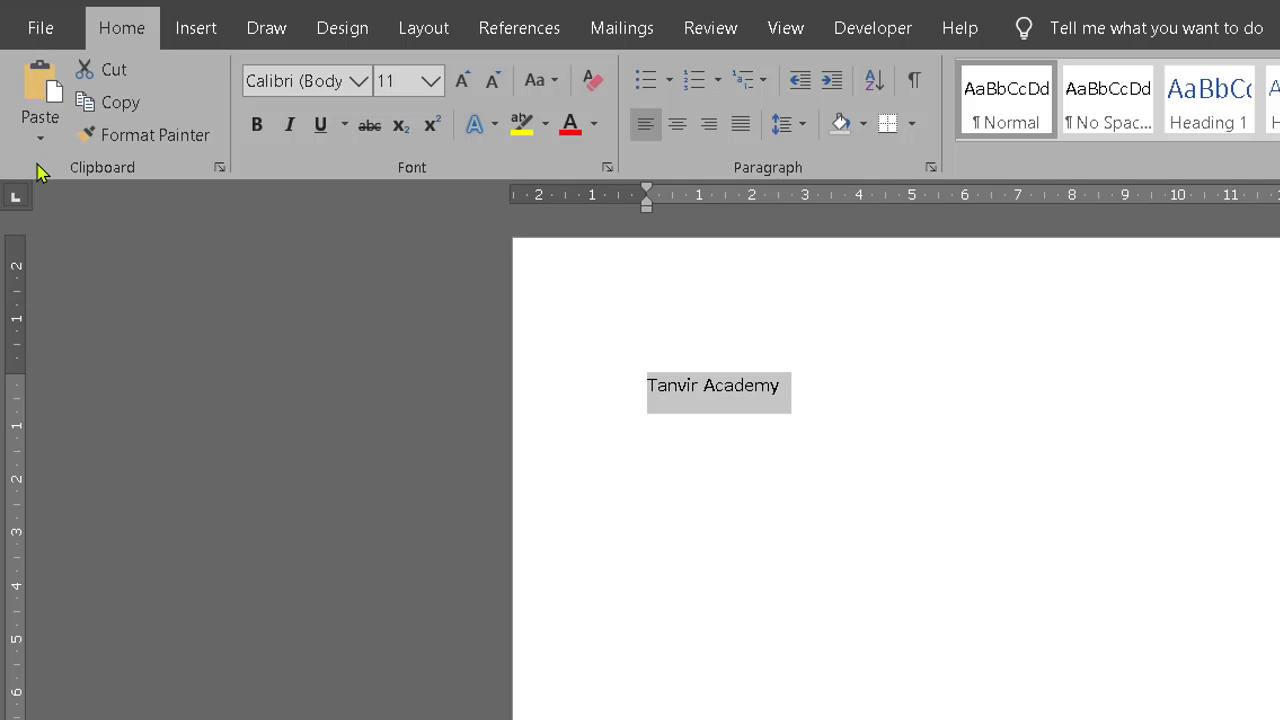
pyautogui.click(787, 396)
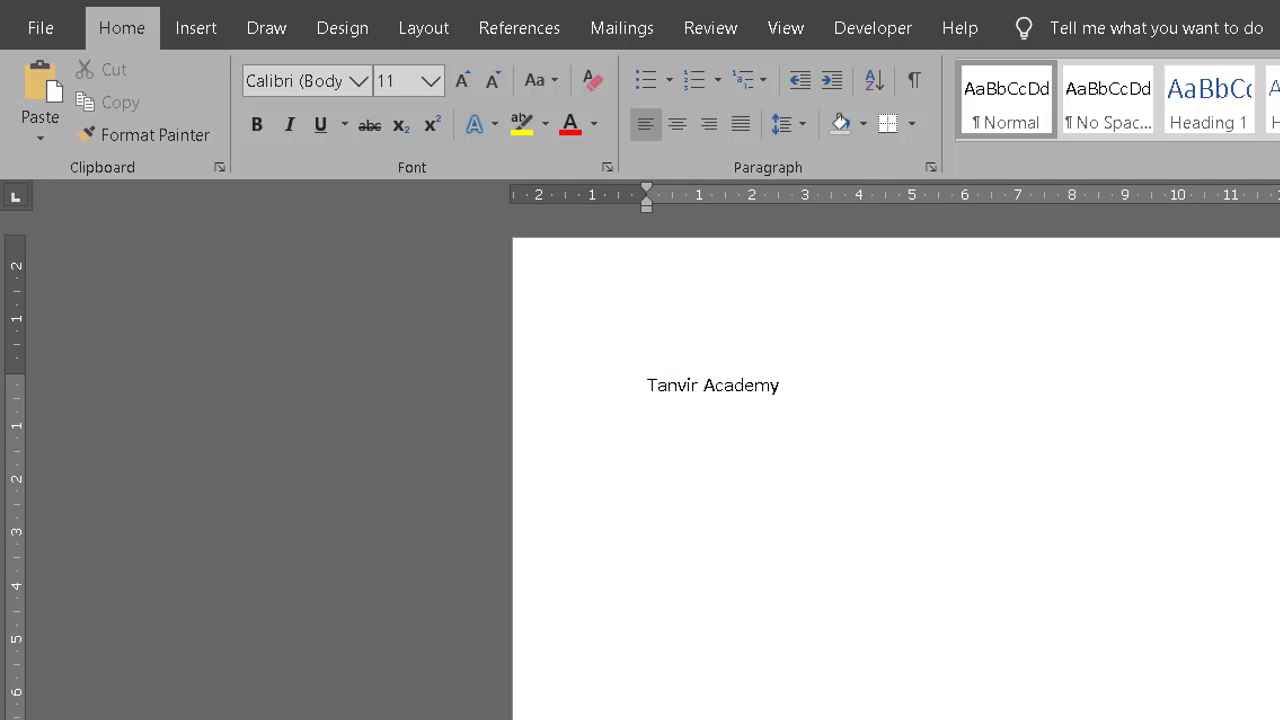
pyautogui.press('Return')
pyautogui.click(40, 100)
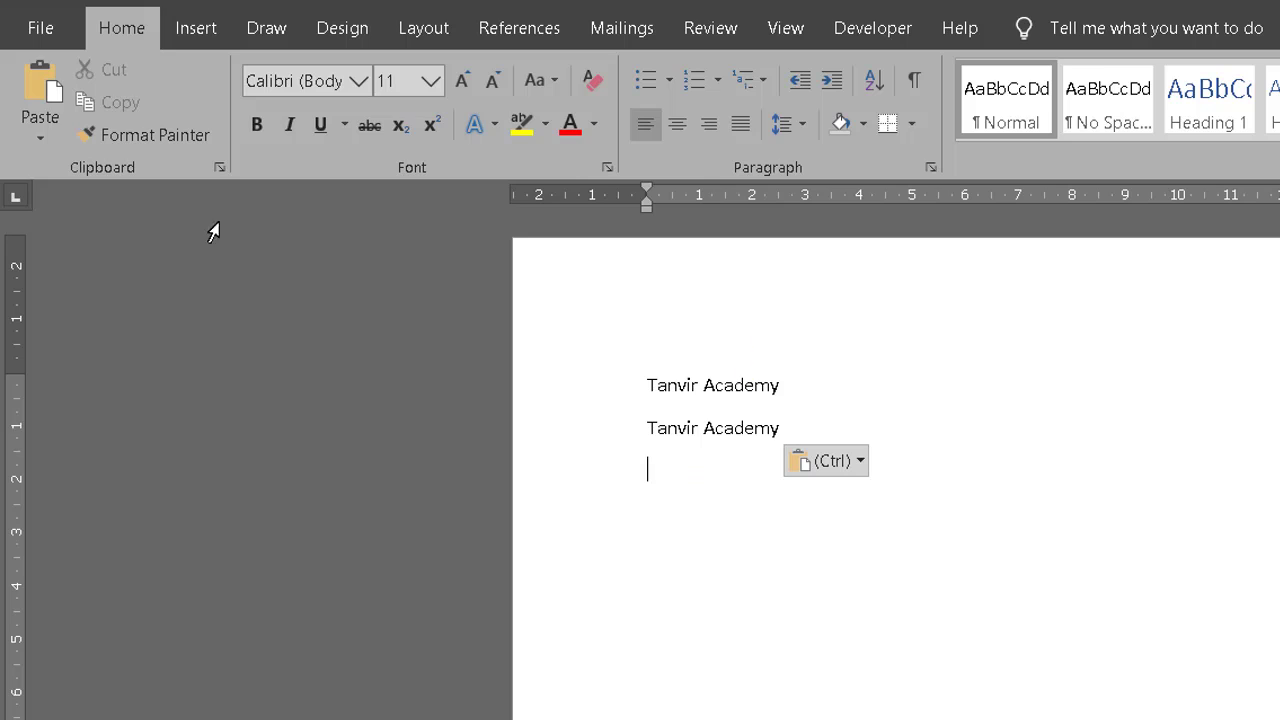
pyautogui.click(42, 140)
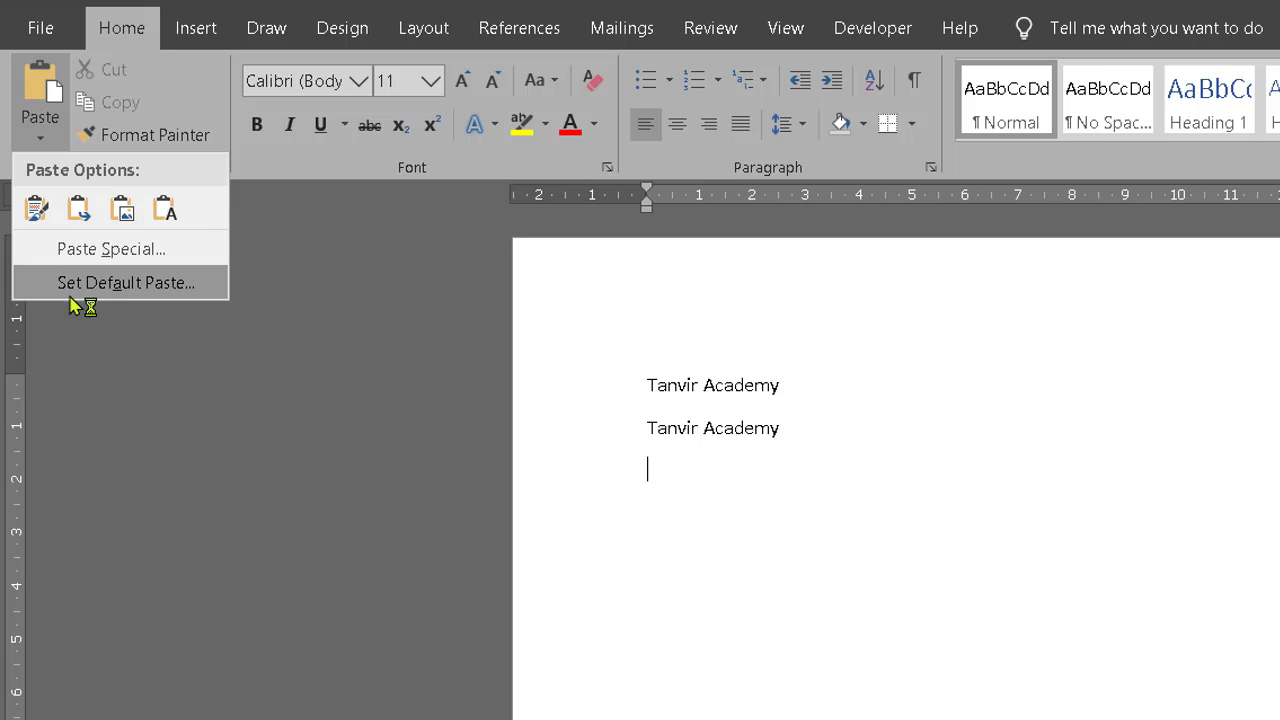
# Step: Paste copies using Keep Source Formatting, Merge Formatting, and Picture
pyautogui.click(46, 212)
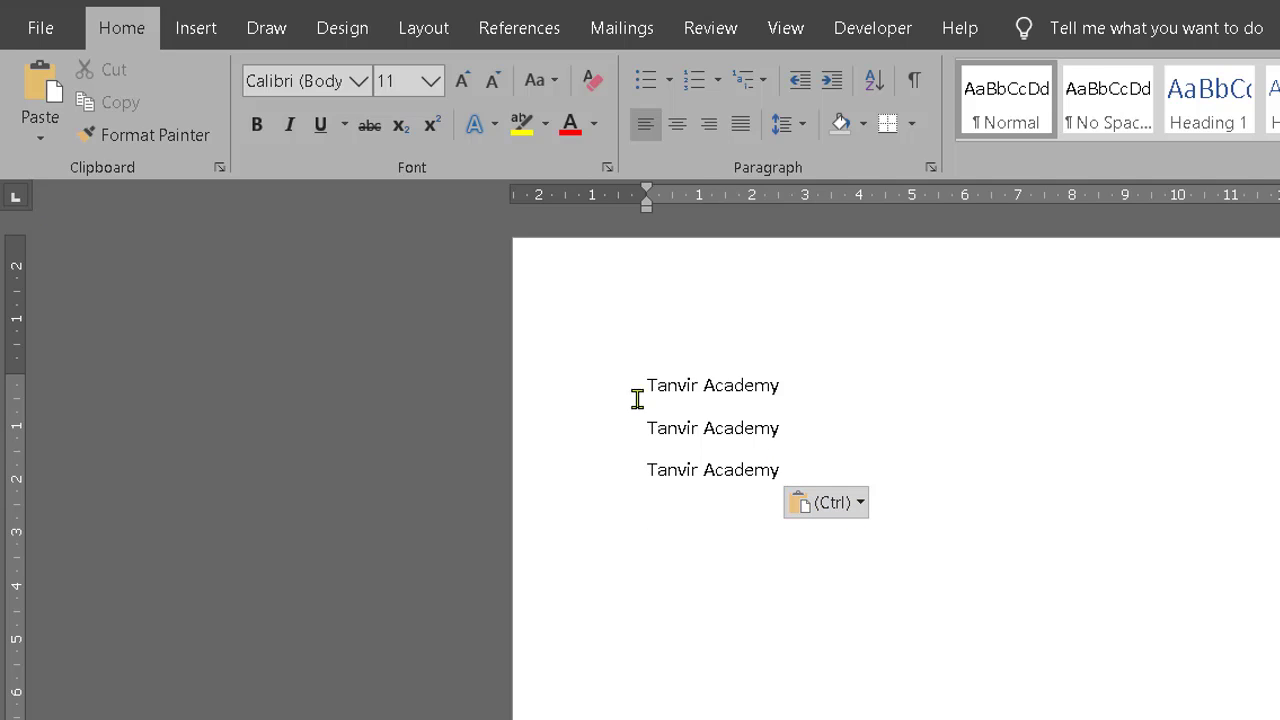
pyautogui.click(40, 139)
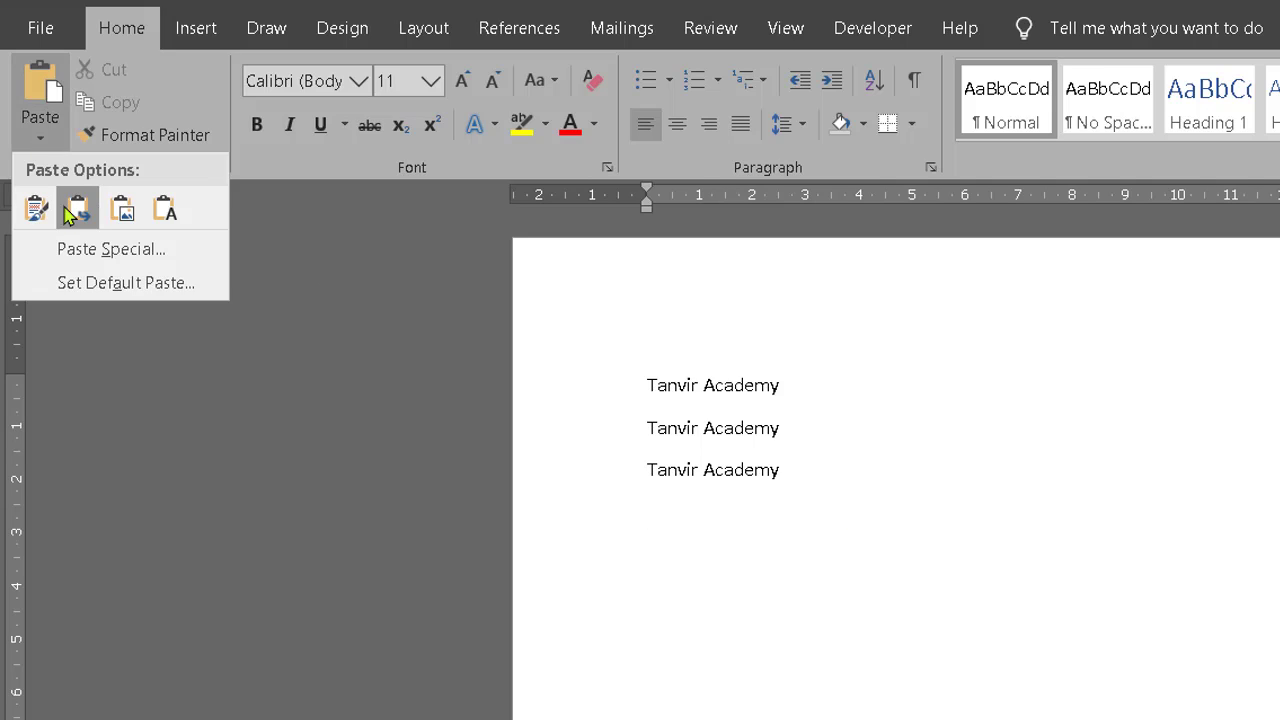
pyautogui.click(70, 213)
pyautogui.click(40, 139)
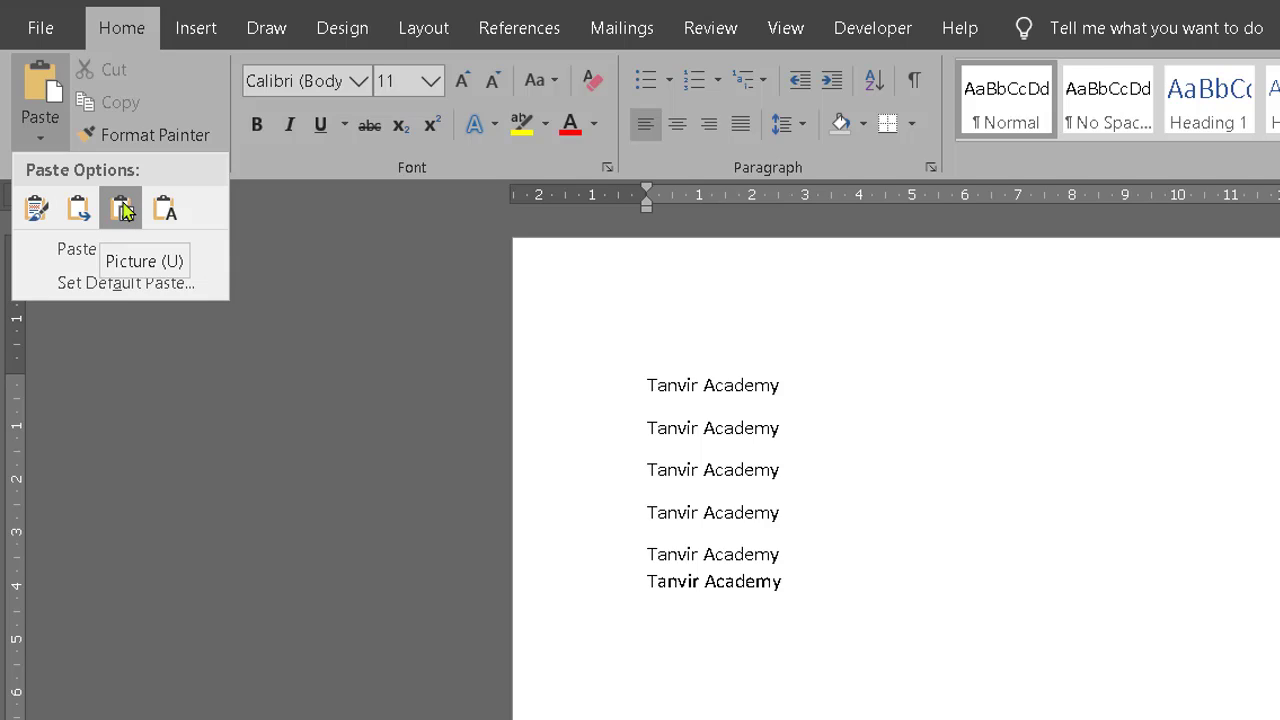
pyautogui.click(125, 210)
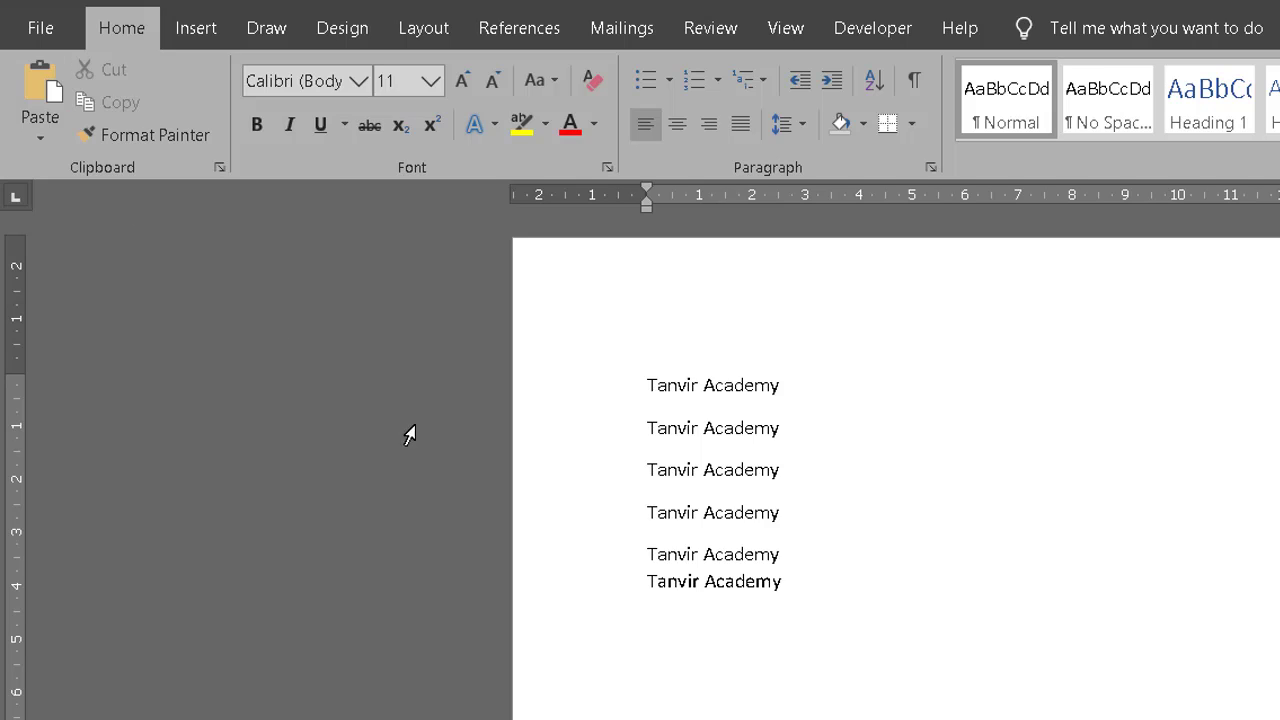
# Step: Move the pasted Tanvir Academy picture slightly lower and reselect it
pyautogui.click(740, 588)
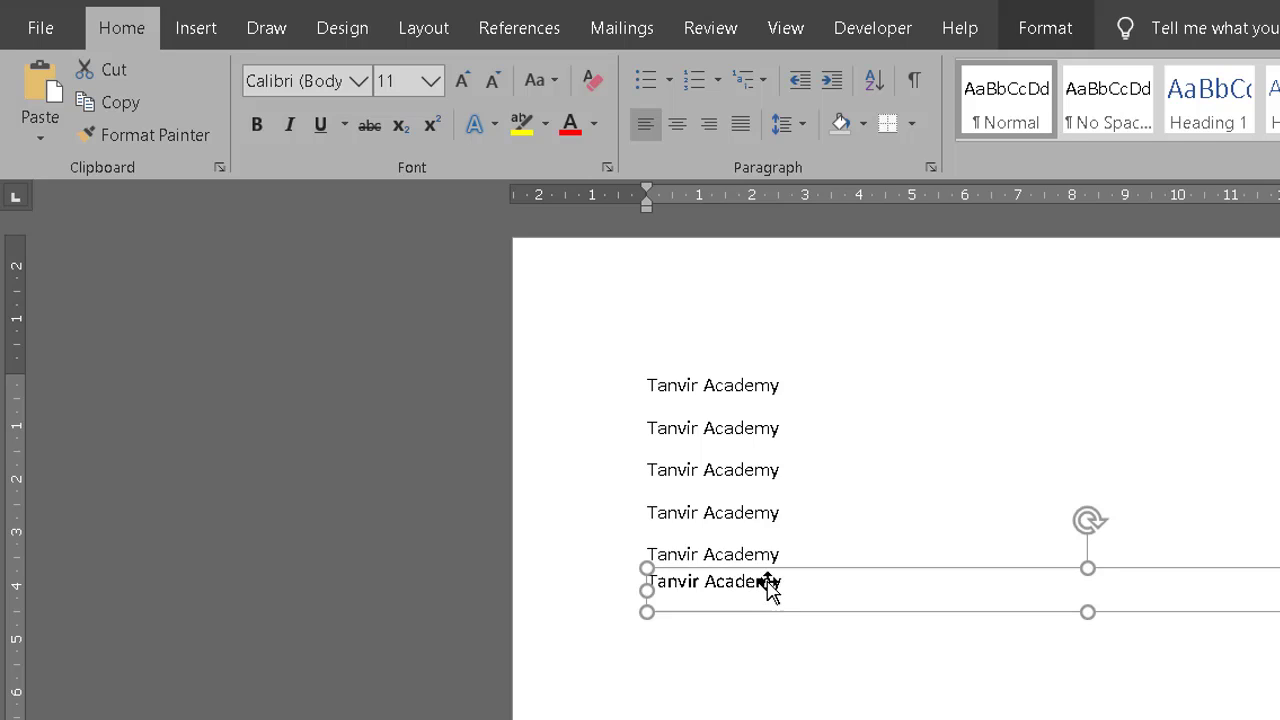
pyautogui.moveTo(766, 586); pyautogui.dragTo(766, 640)
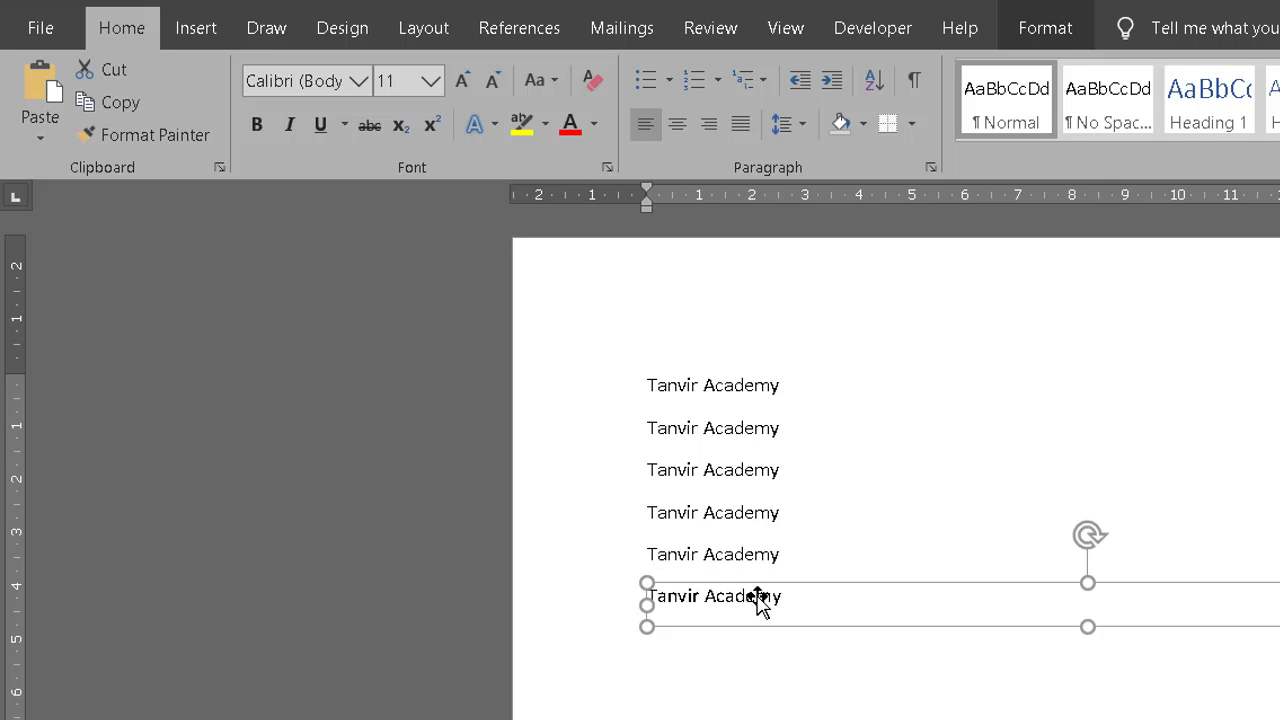
pyautogui.click(745, 678)
pyautogui.doubleClick(760, 606)
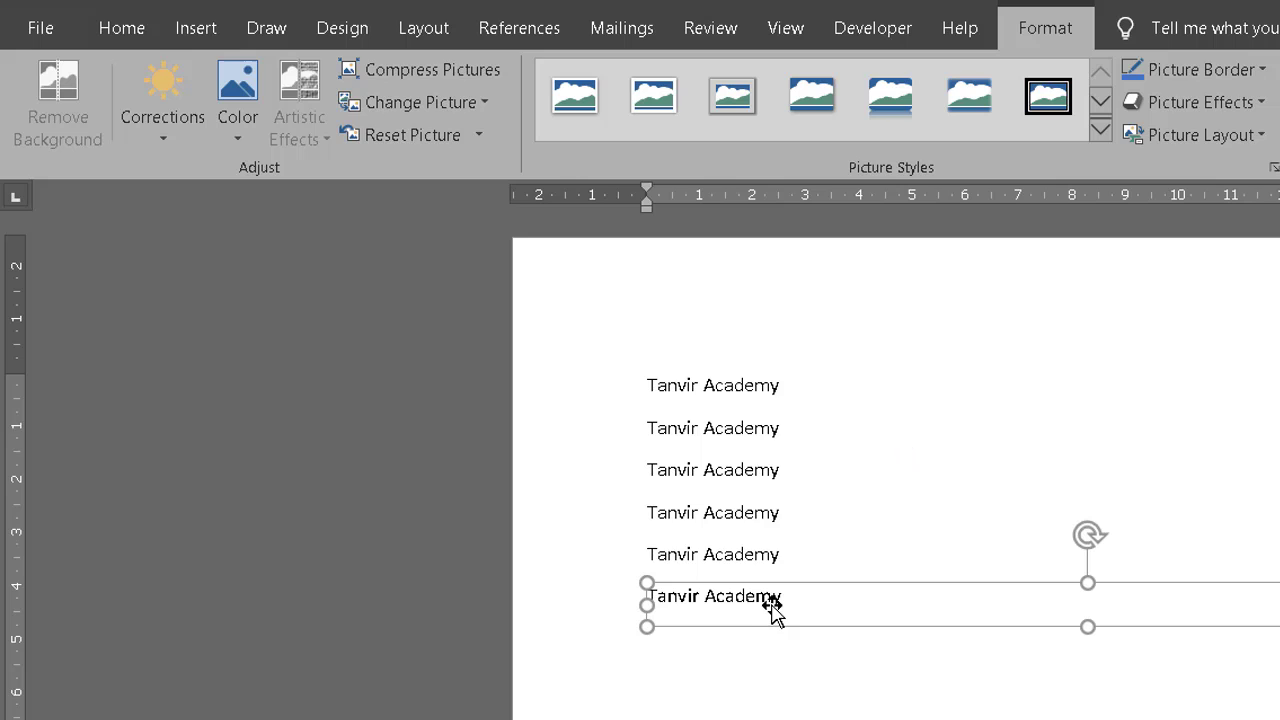
pyautogui.click(129, 32)
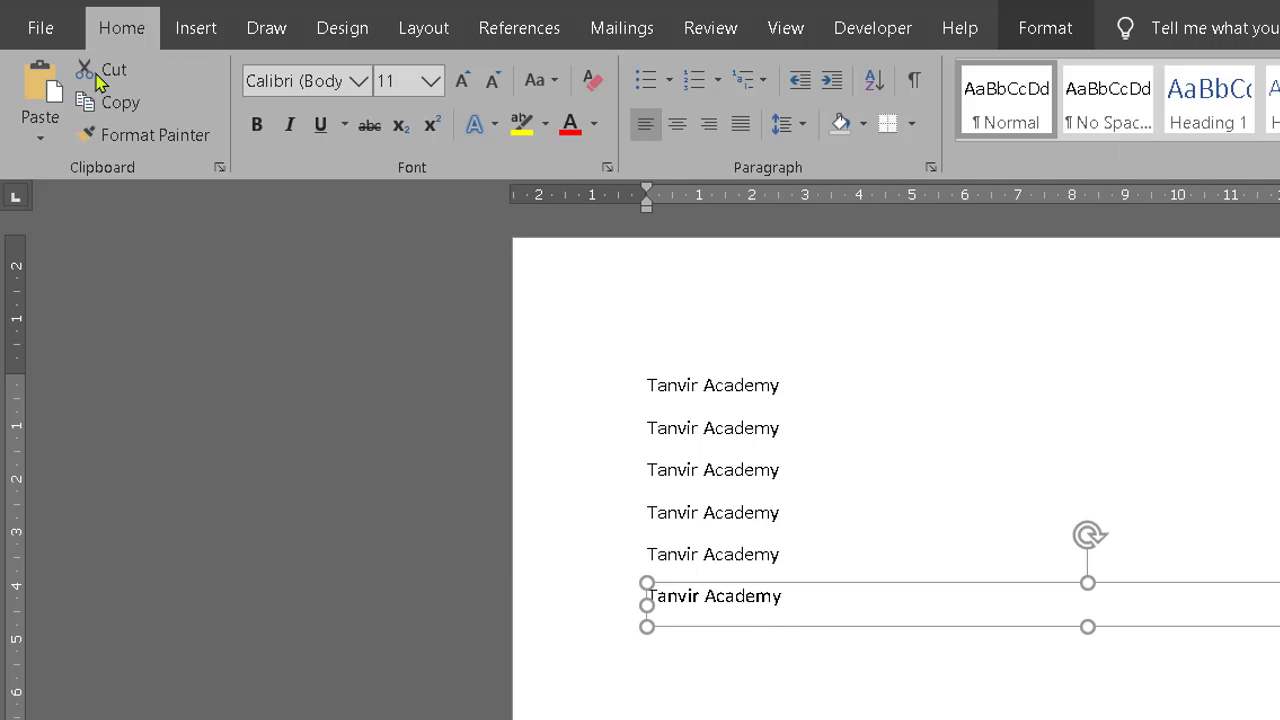
pyautogui.click(40, 143)
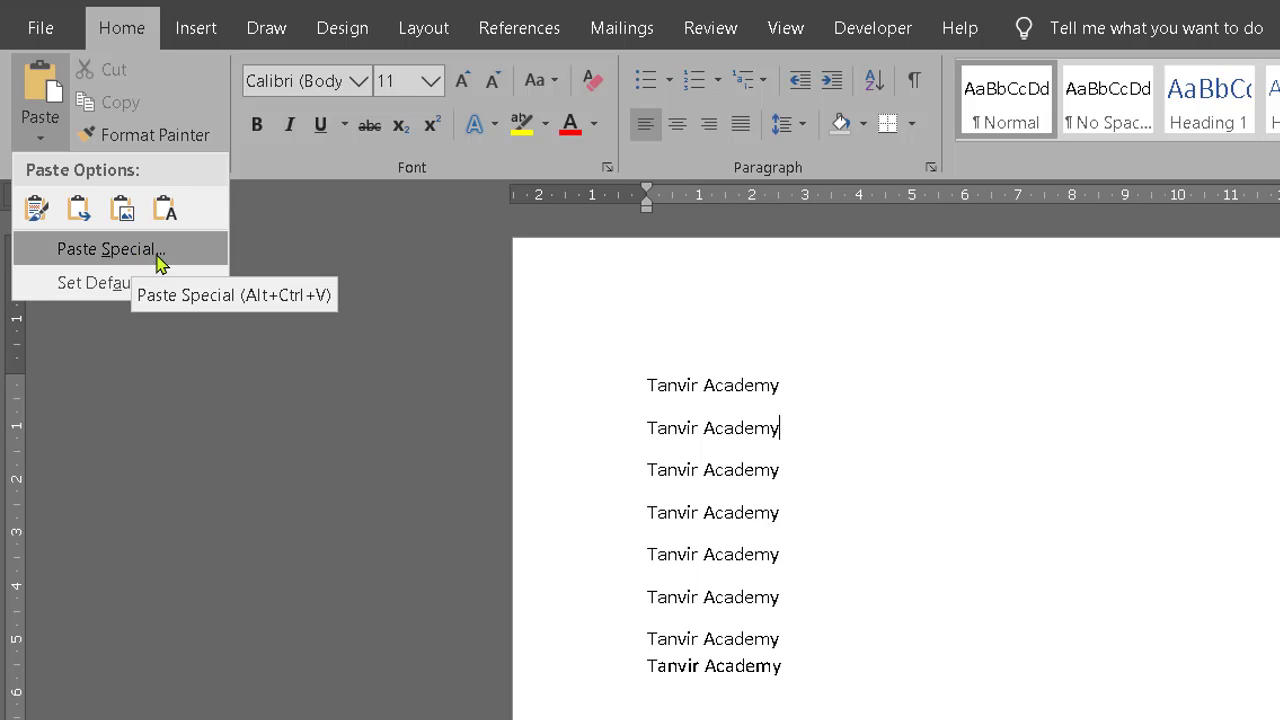
pyautogui.click(160, 252)
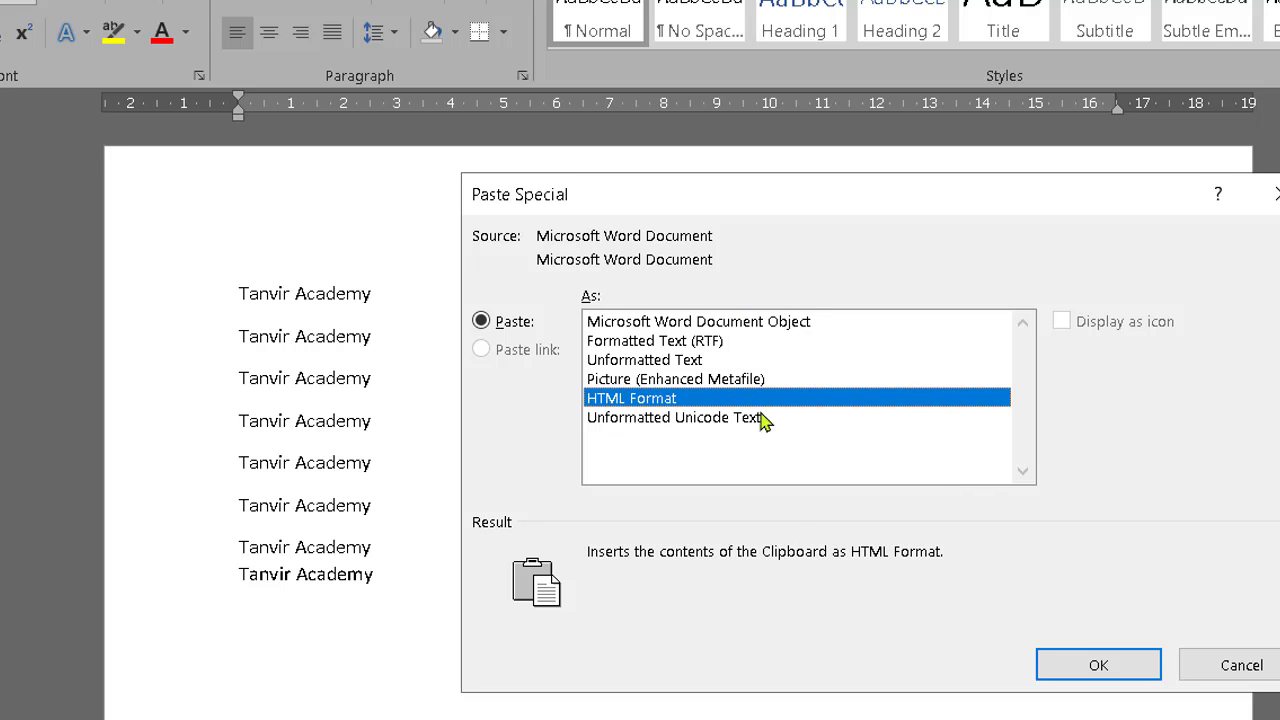
pyautogui.click(1237, 664)
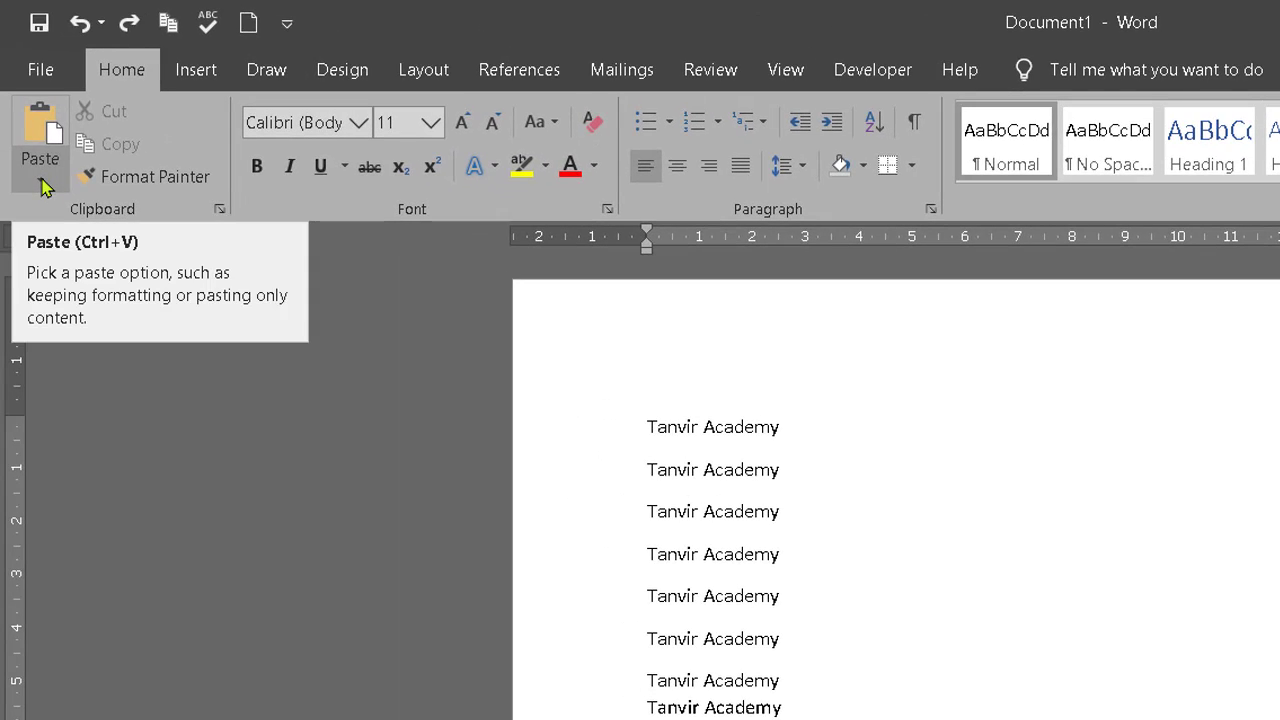
pyautogui.click(42, 184)
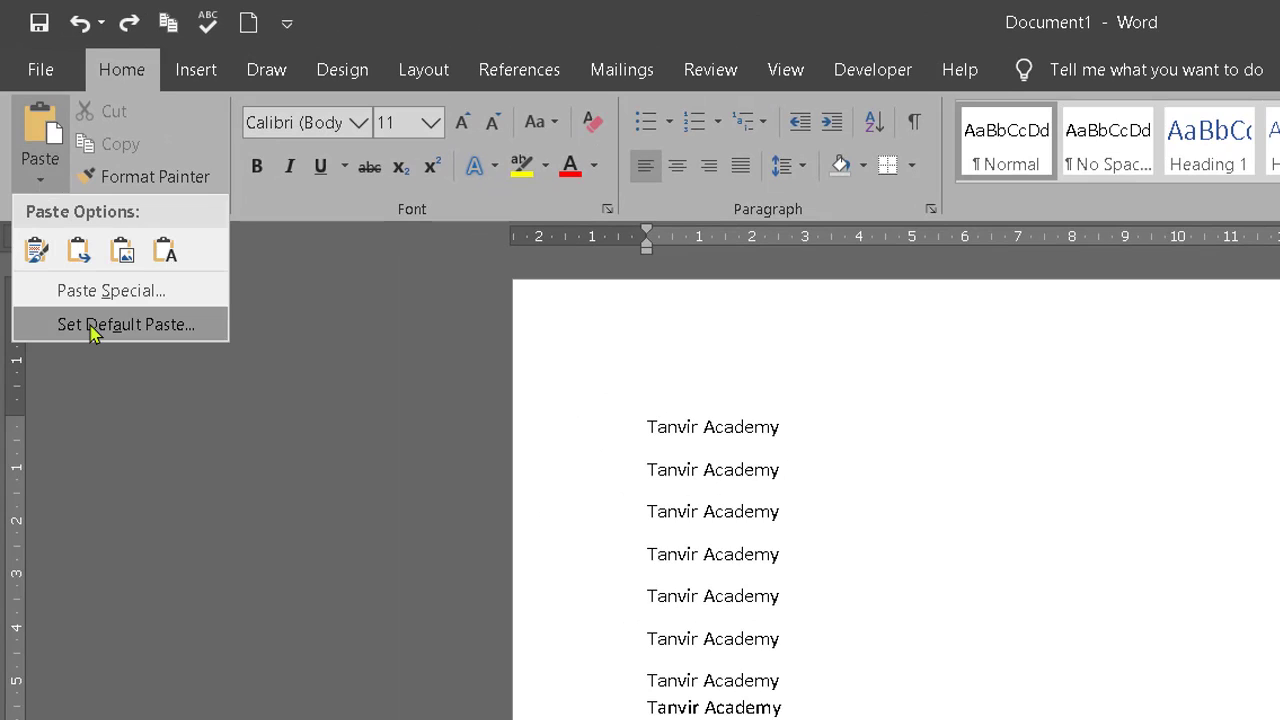
pyautogui.press('Escape')
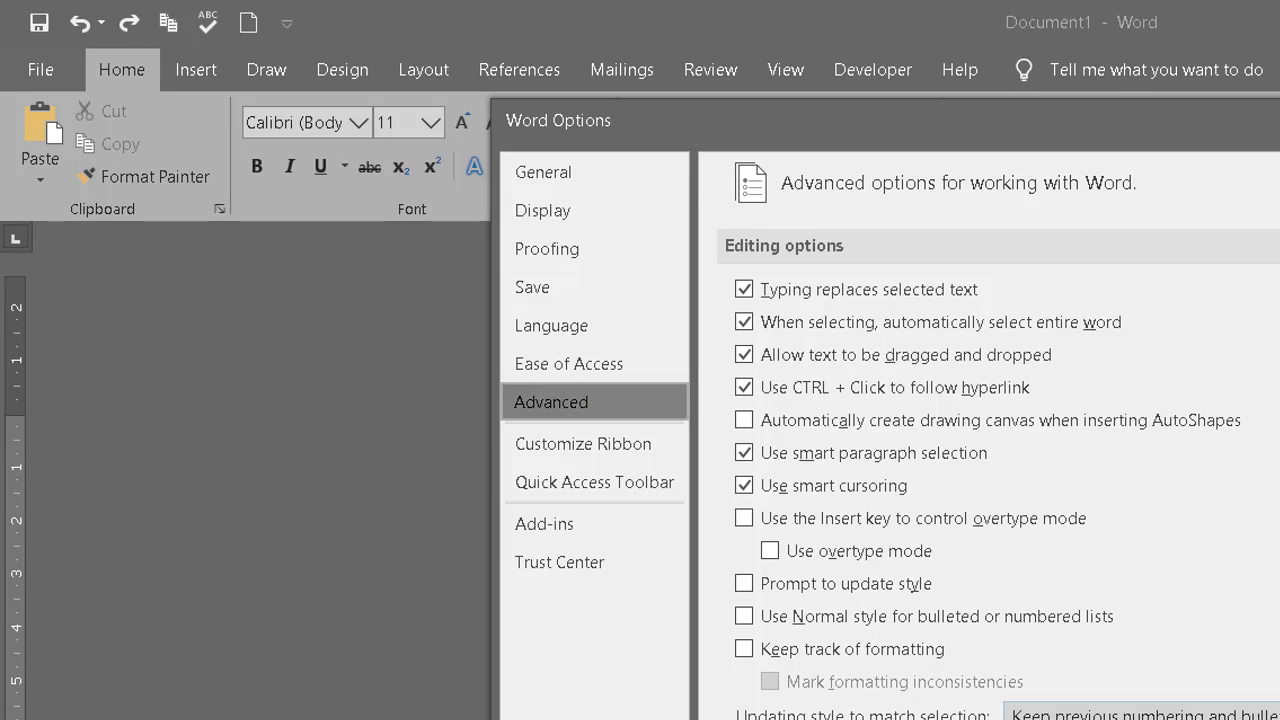
pyautogui.scroll(-10, 1043, 552)
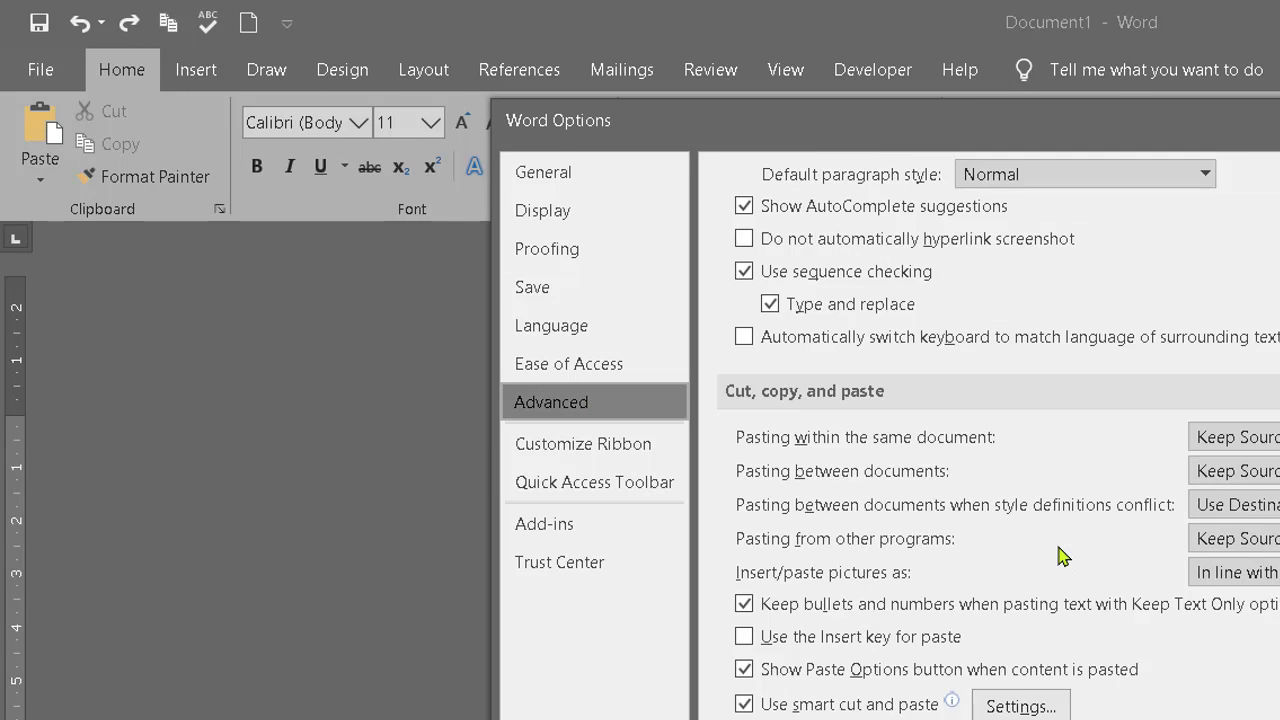
pyautogui.scroll(-15, 1062, 556)
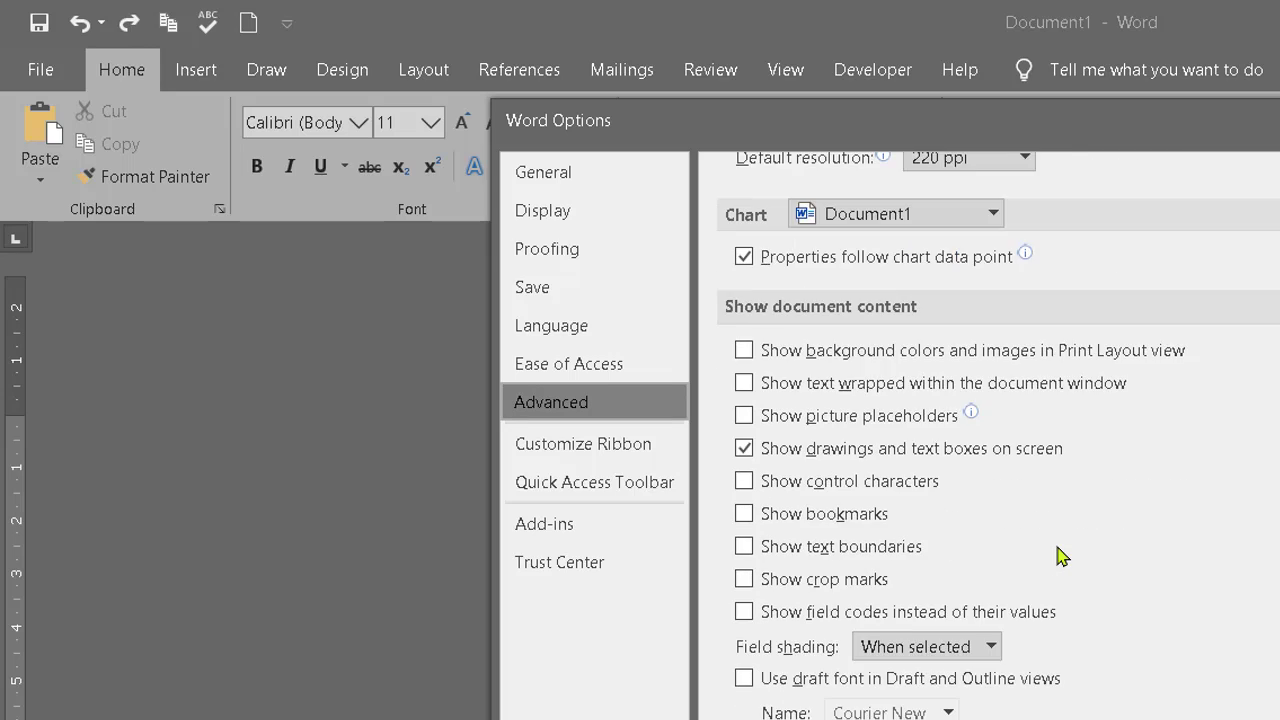
pyautogui.scroll(-3, 1062, 555)
pyautogui.scroll(12, 1055, 565)
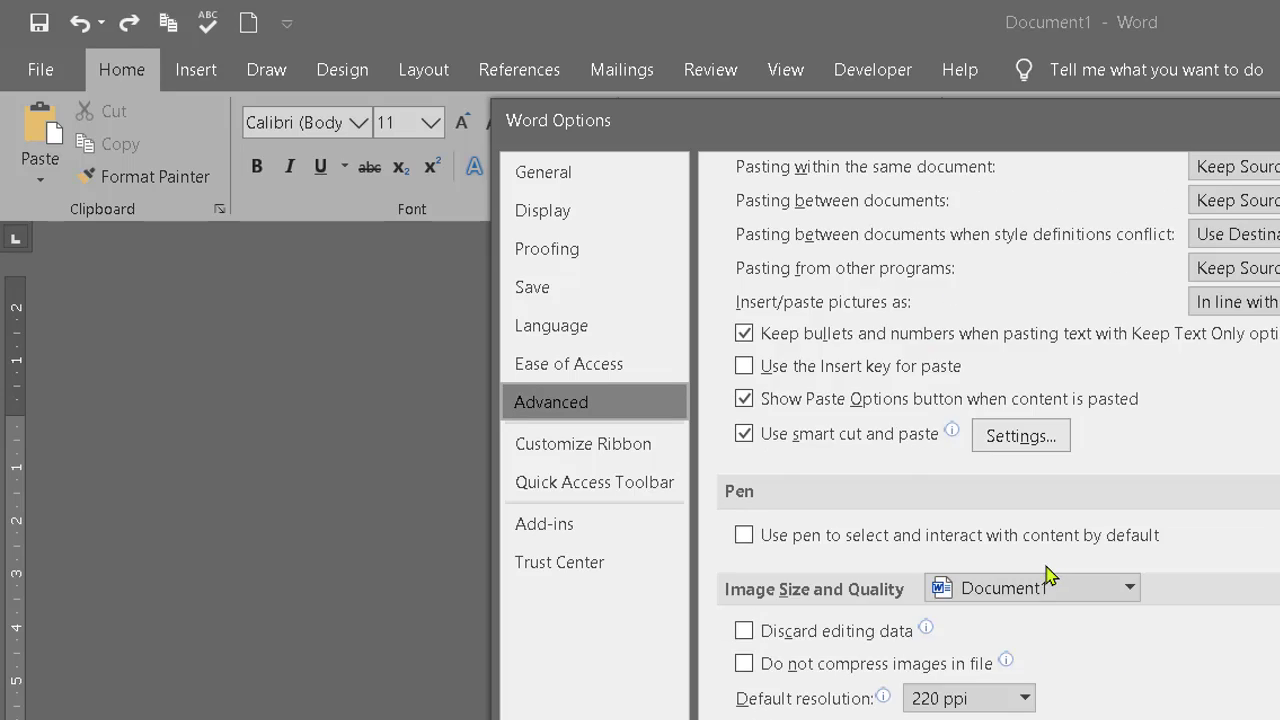
pyautogui.scroll(3, 1050, 575)
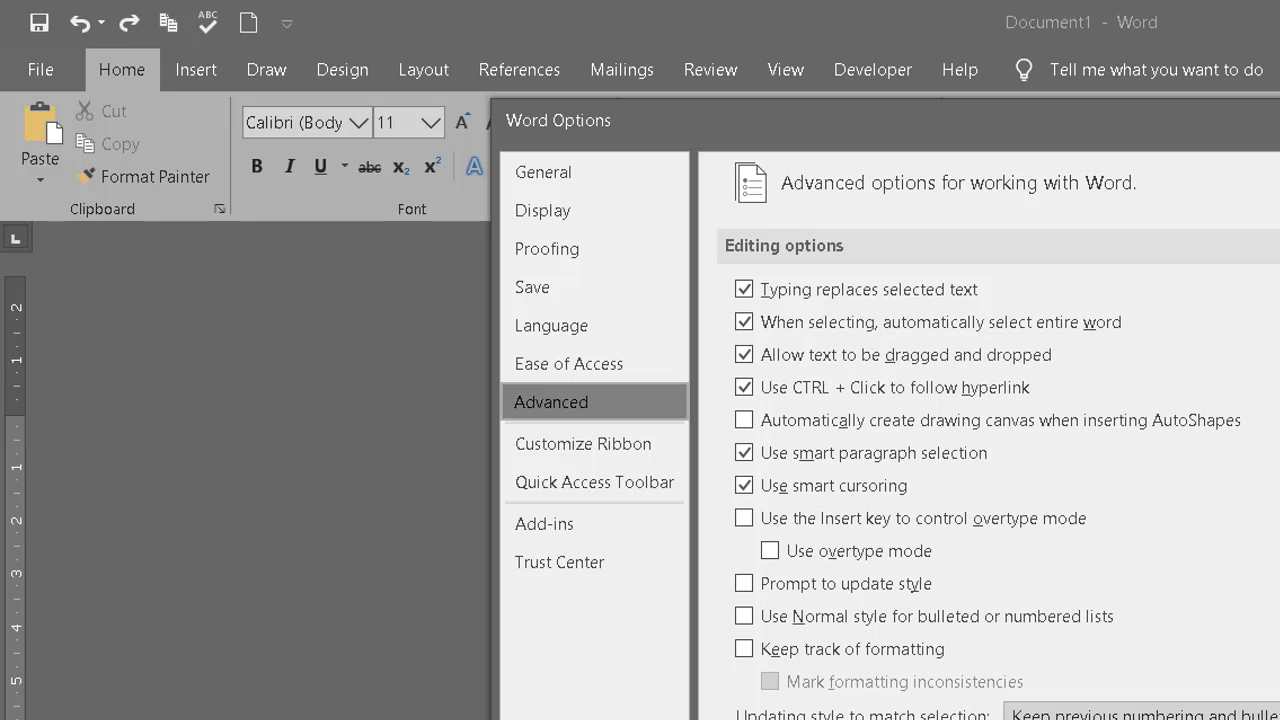
pyautogui.press('Return')
pyautogui.click(940, 608)
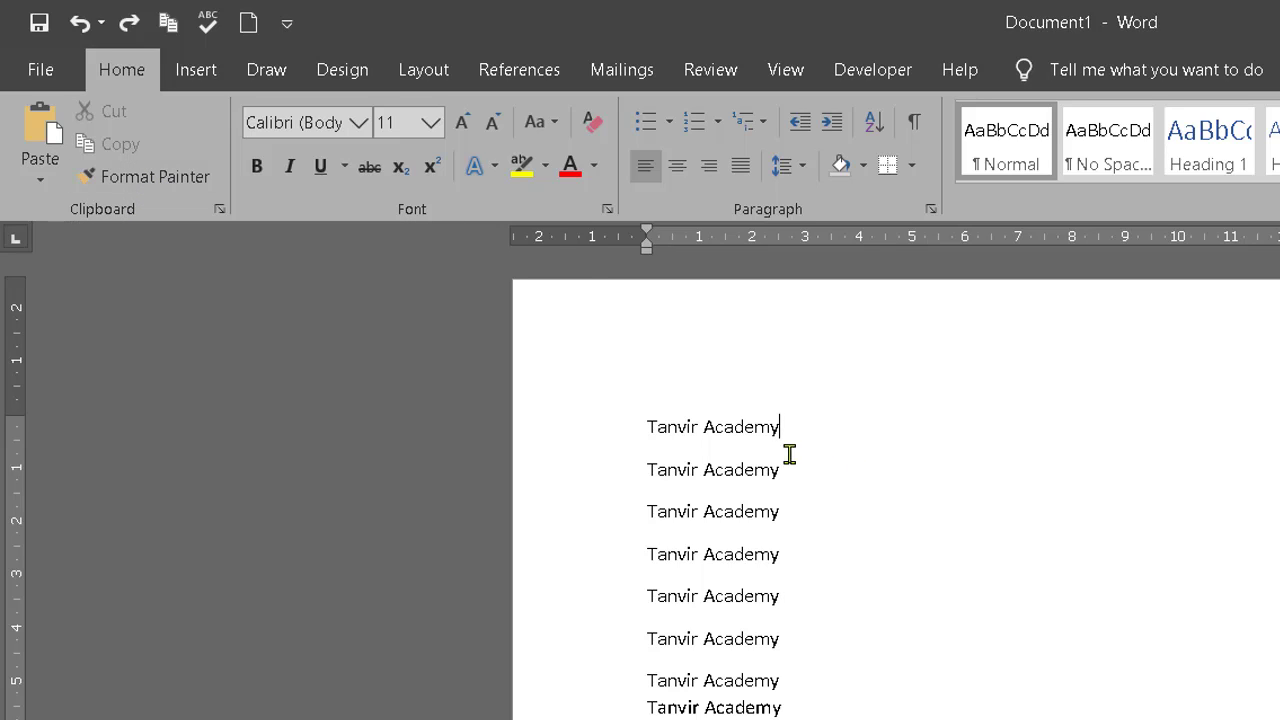
# Step: Delete duplicate lines 2–7 and the pasted picture, then select the remaining line
pyautogui.moveTo(646, 468); pyautogui.dragTo(780, 682)
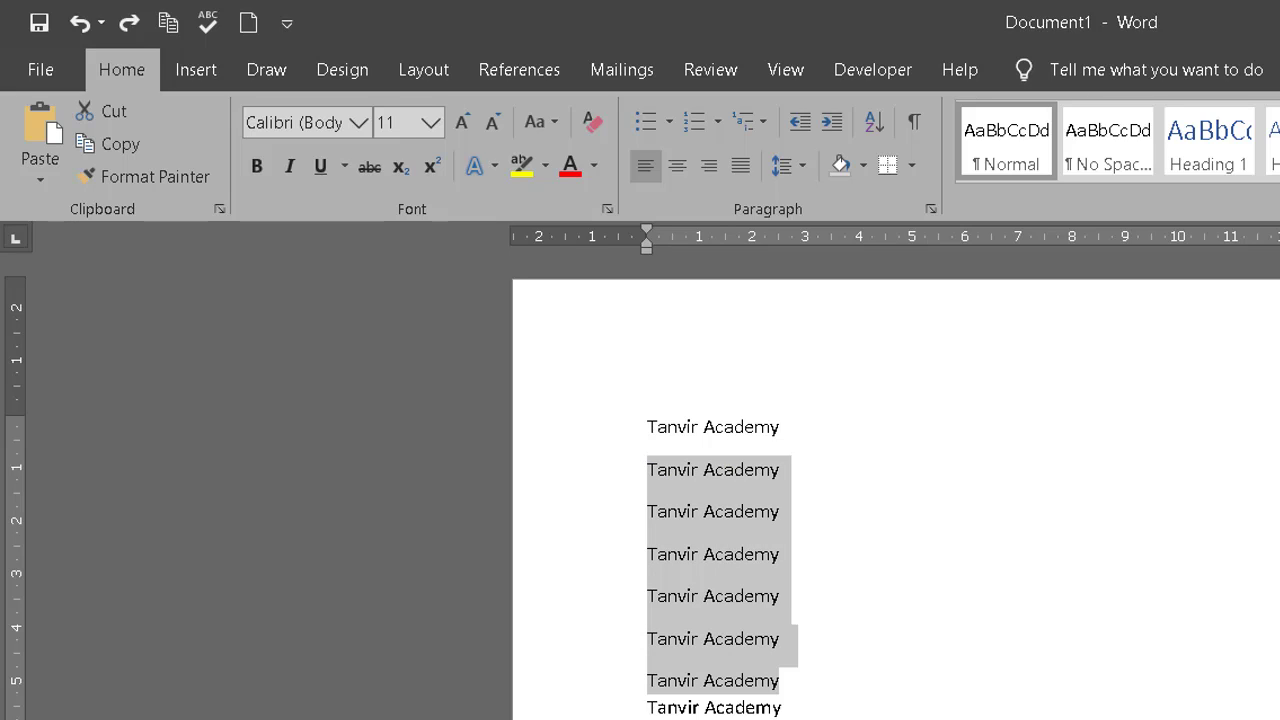
pyautogui.press('Delete')
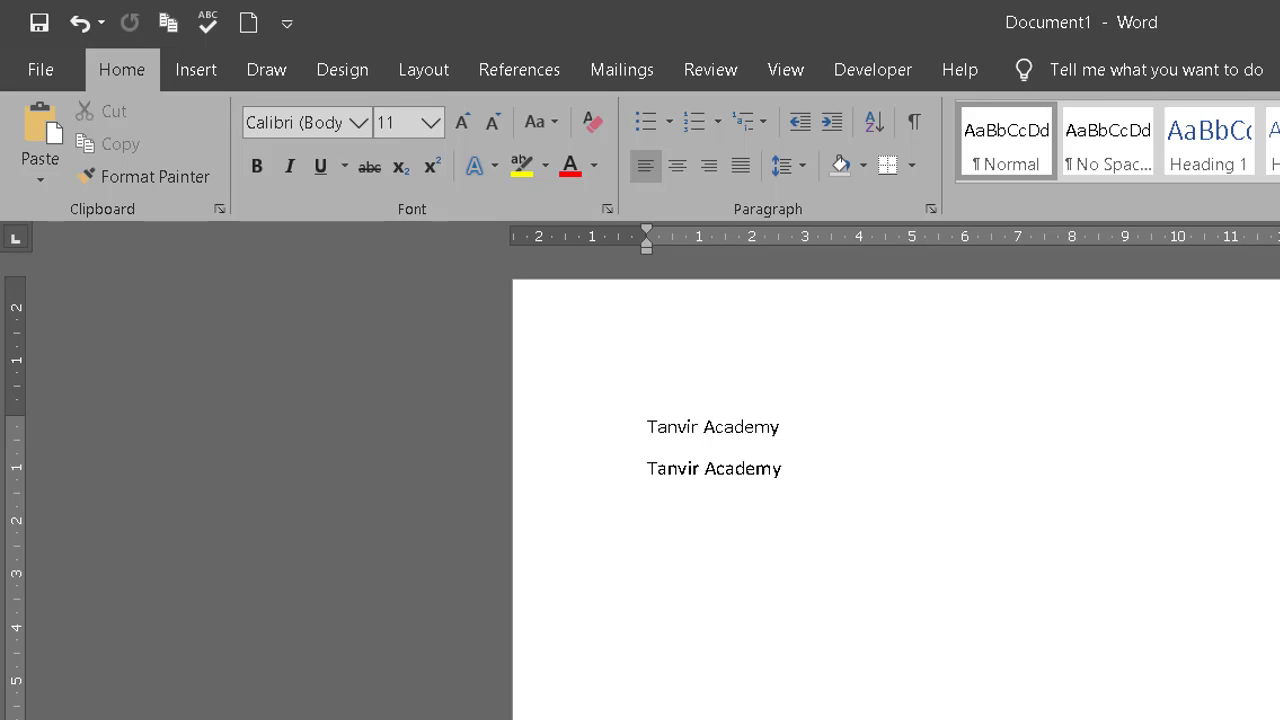
pyautogui.click(848, 492)
pyautogui.press('Delete')
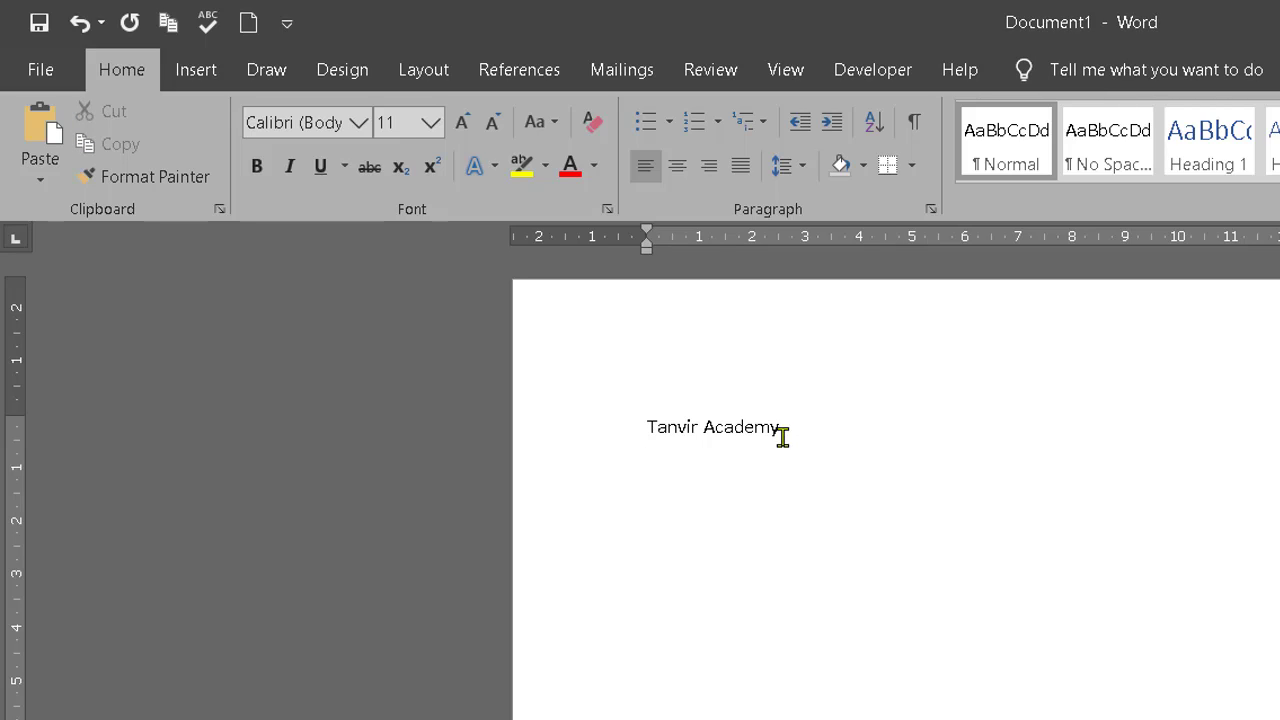
pyautogui.moveTo(782, 437); pyautogui.dragTo(577, 434)
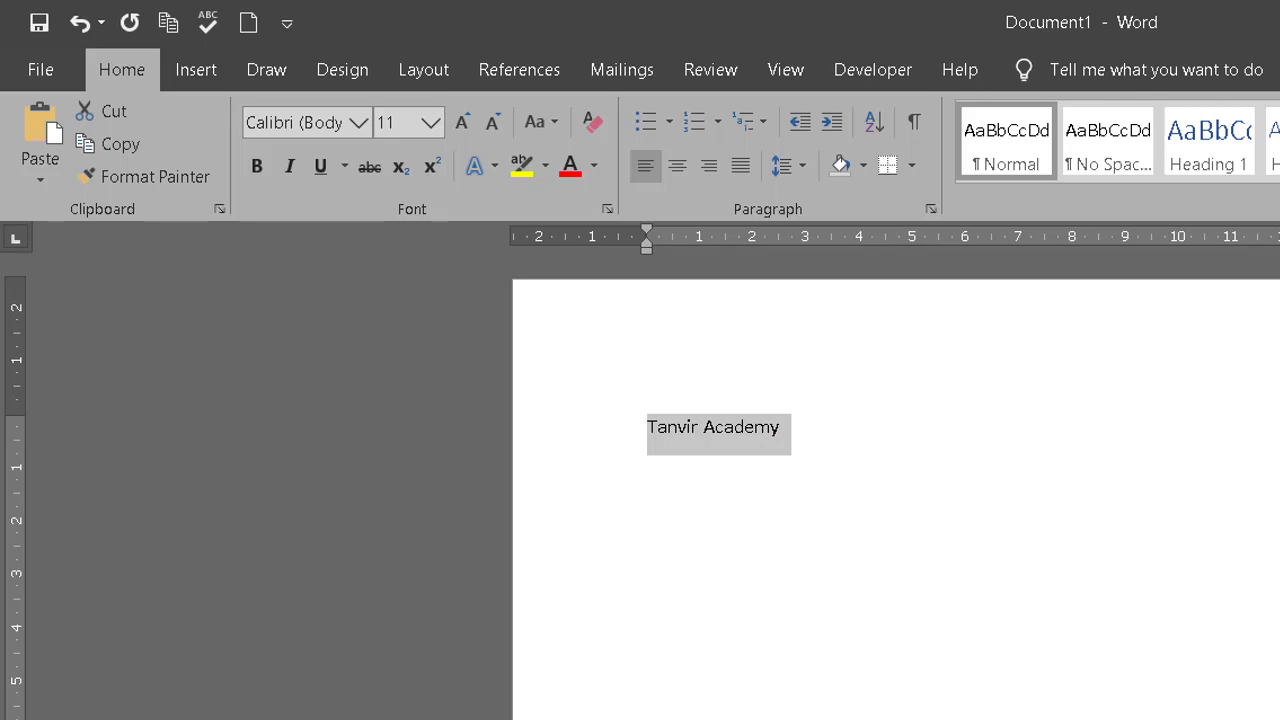
# Step: Replace the line with 'Tanvir Academy is a good and bad YouTube channel' and select it
pyautogui.write('Tanvir Academy is a good and bad YouTube channel')
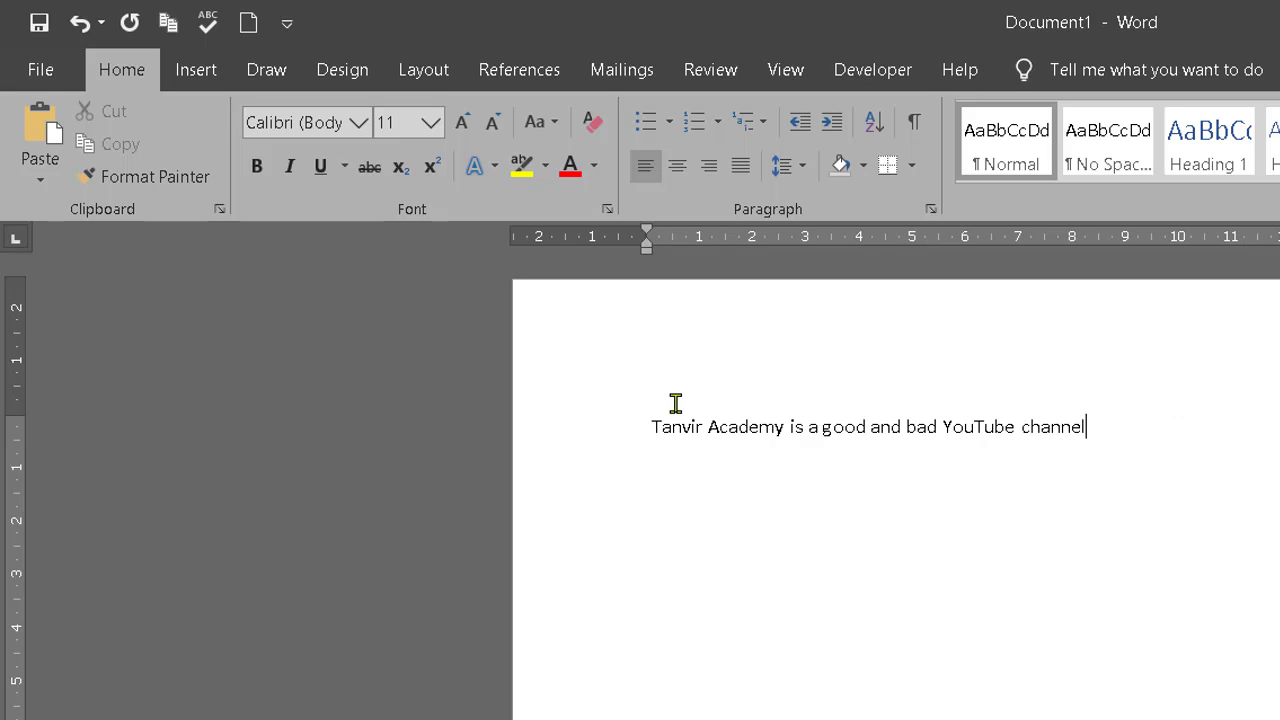
pyautogui.moveTo(644, 416); pyautogui.dragTo(1075, 435)
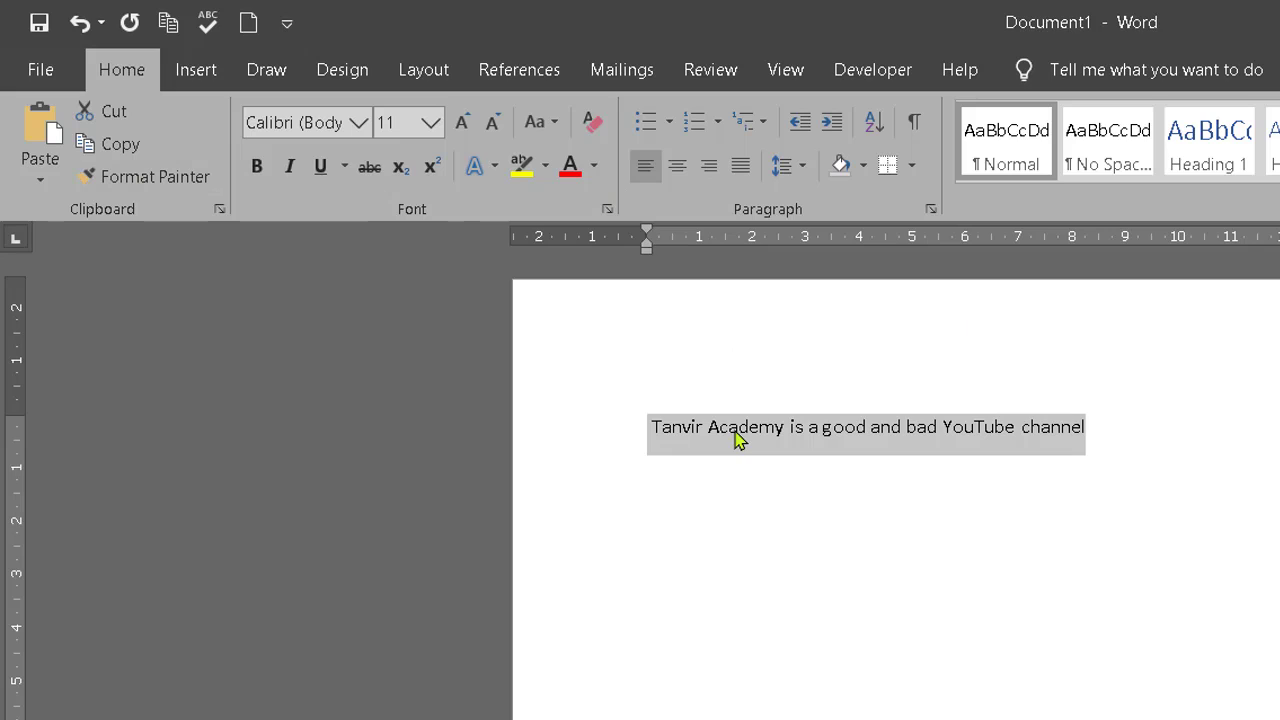
# Step: Make the whole sentence bold, italic and underlined, and grow it to 16 pt
pyautogui.tripleClick(687, 440)
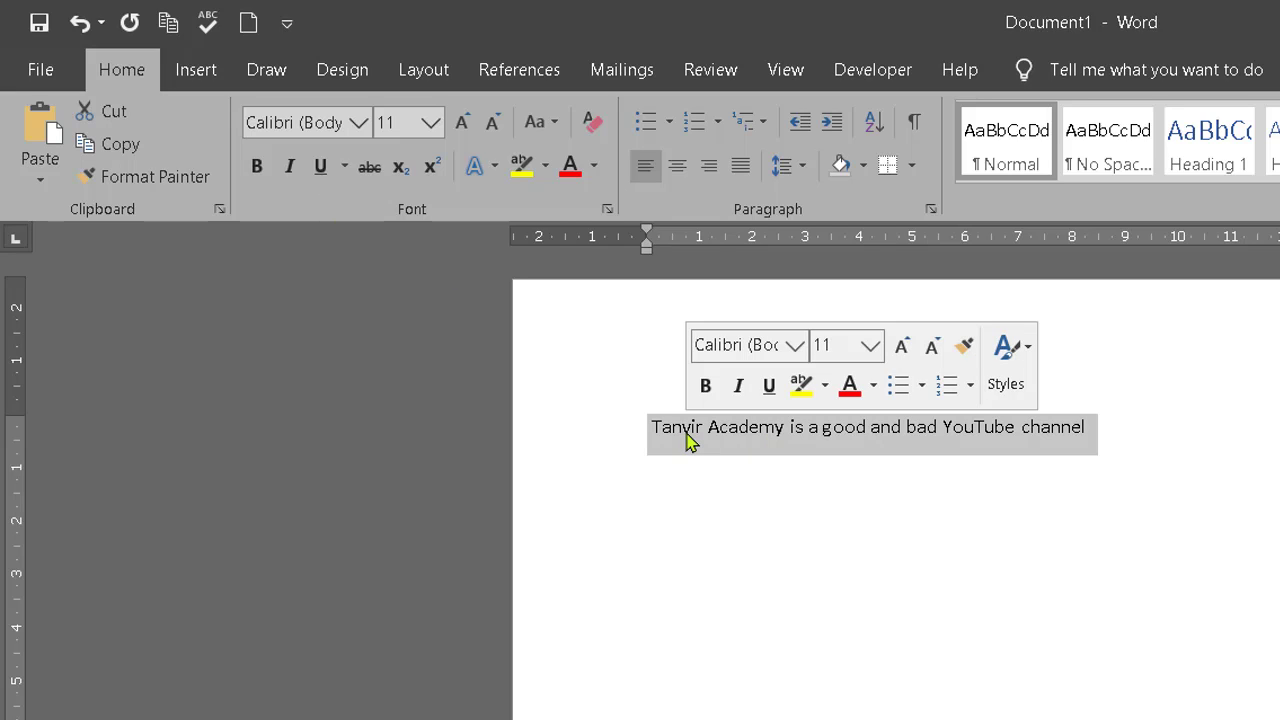
pyautogui.click(257, 167)
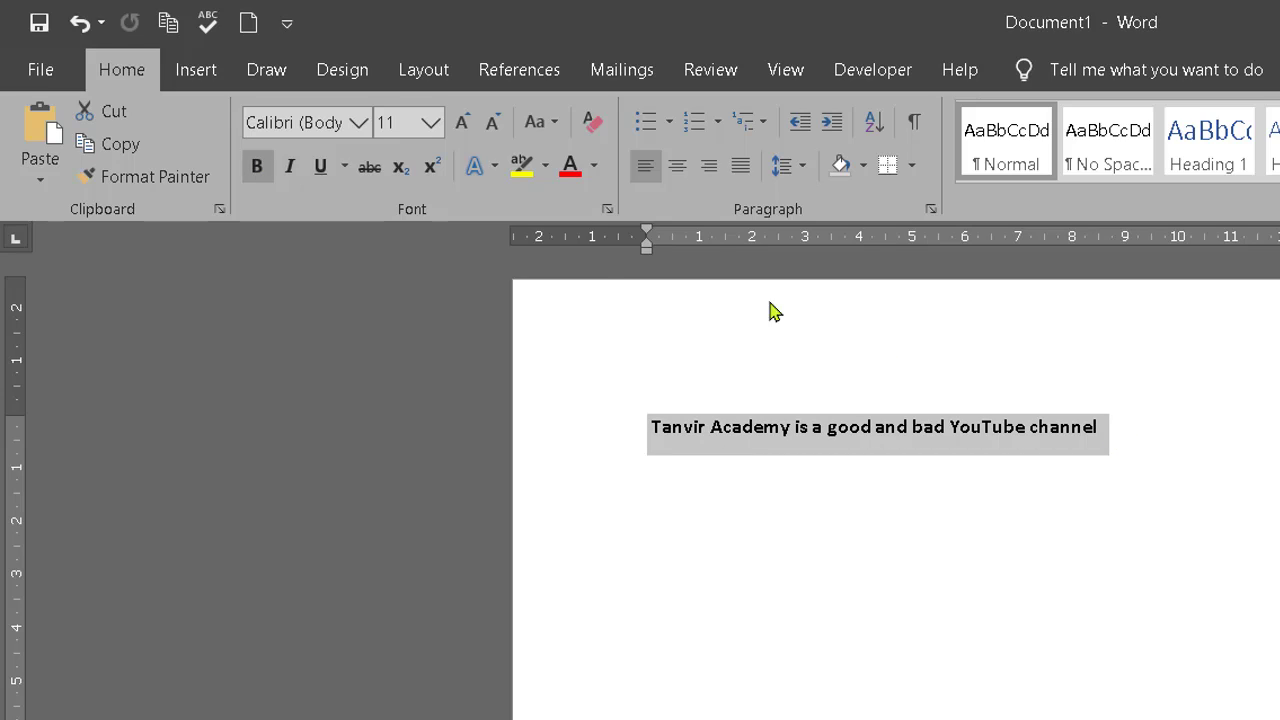
pyautogui.click(292, 168)
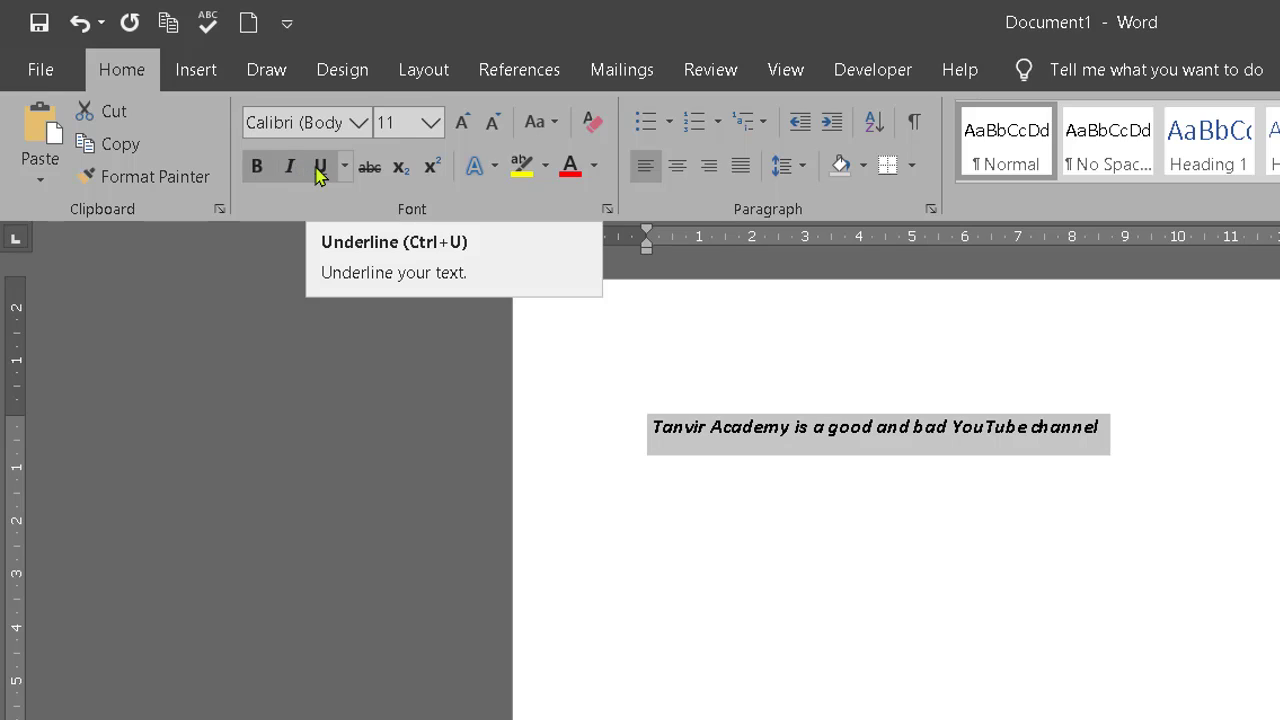
pyautogui.click(320, 170)
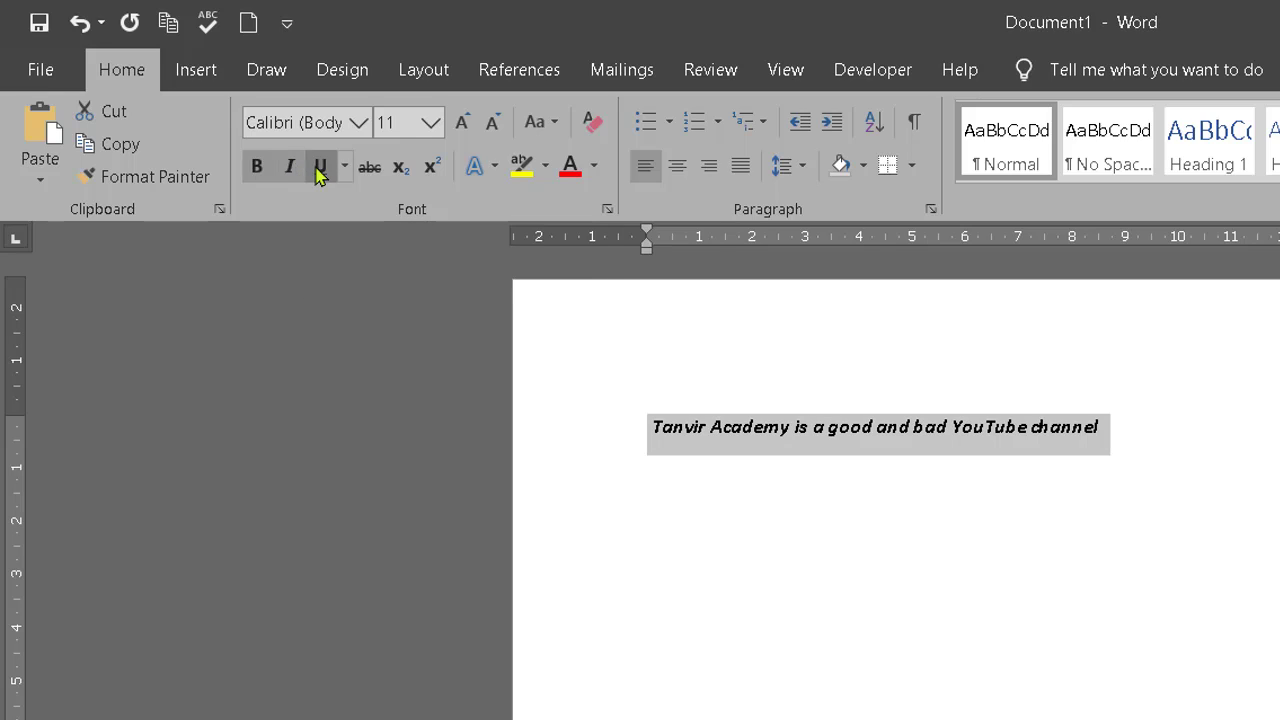
pyautogui.click(466, 127)
pyautogui.click(466, 127)
pyautogui.click(466, 127)
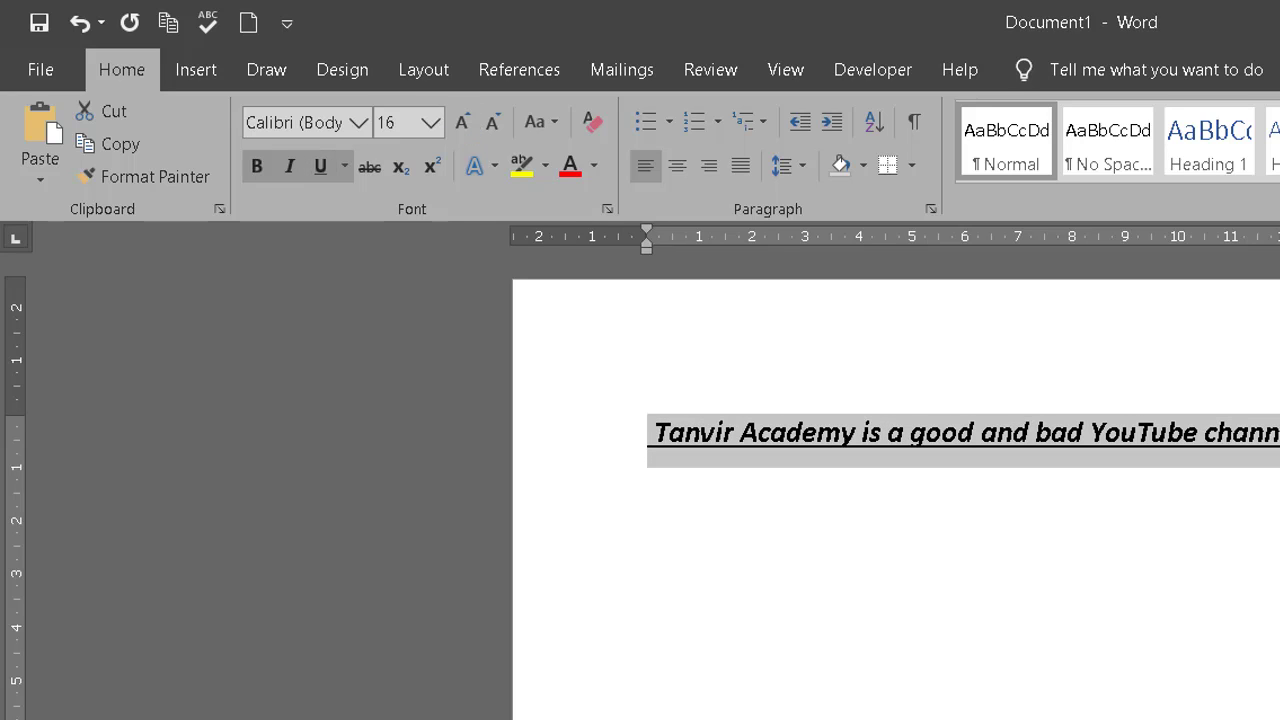
pyautogui.click(948, 291)
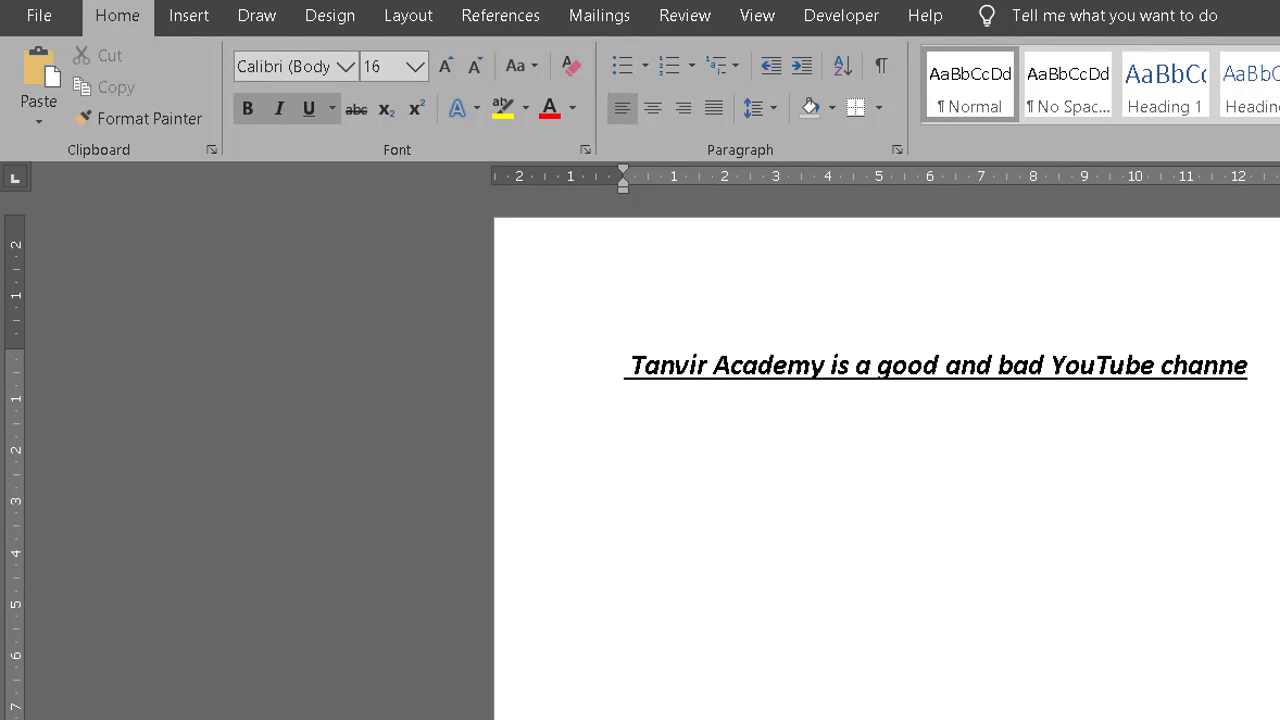
# Step: Highlight Academy in yellow, then paint its formatting onto YouTube, good and bad
pyautogui.doubleClick(769, 367)
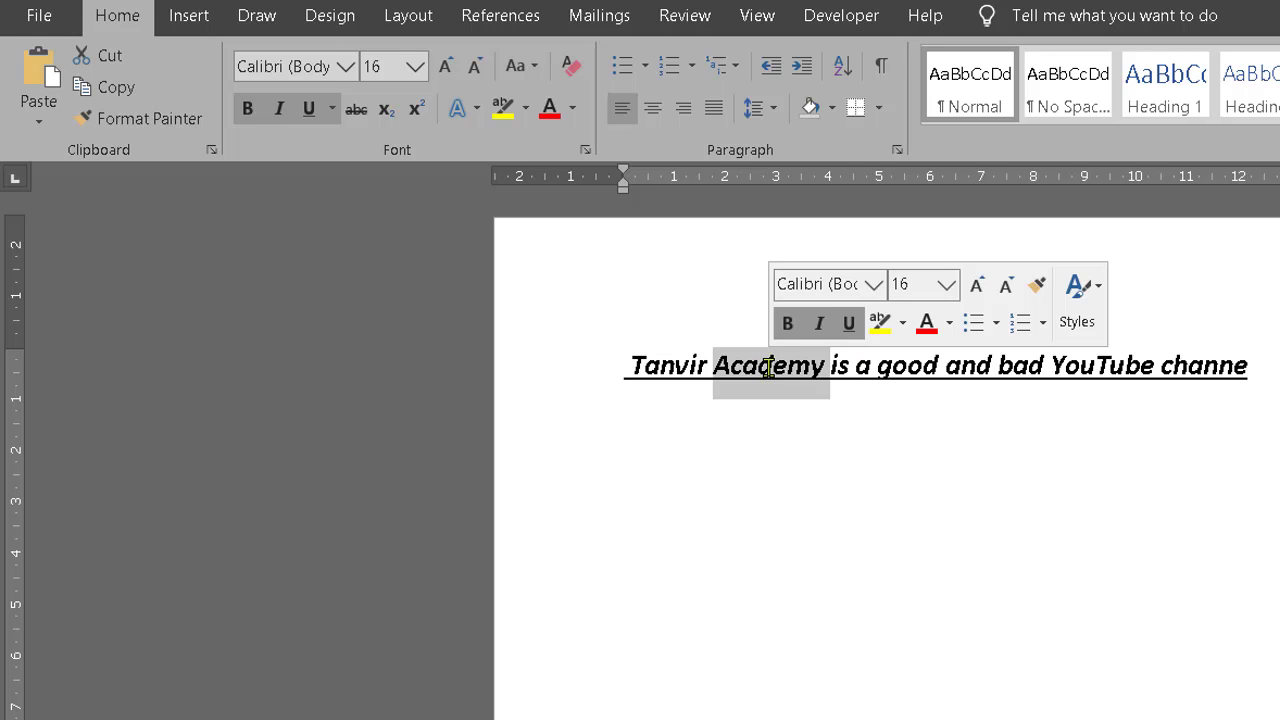
pyautogui.click(503, 110)
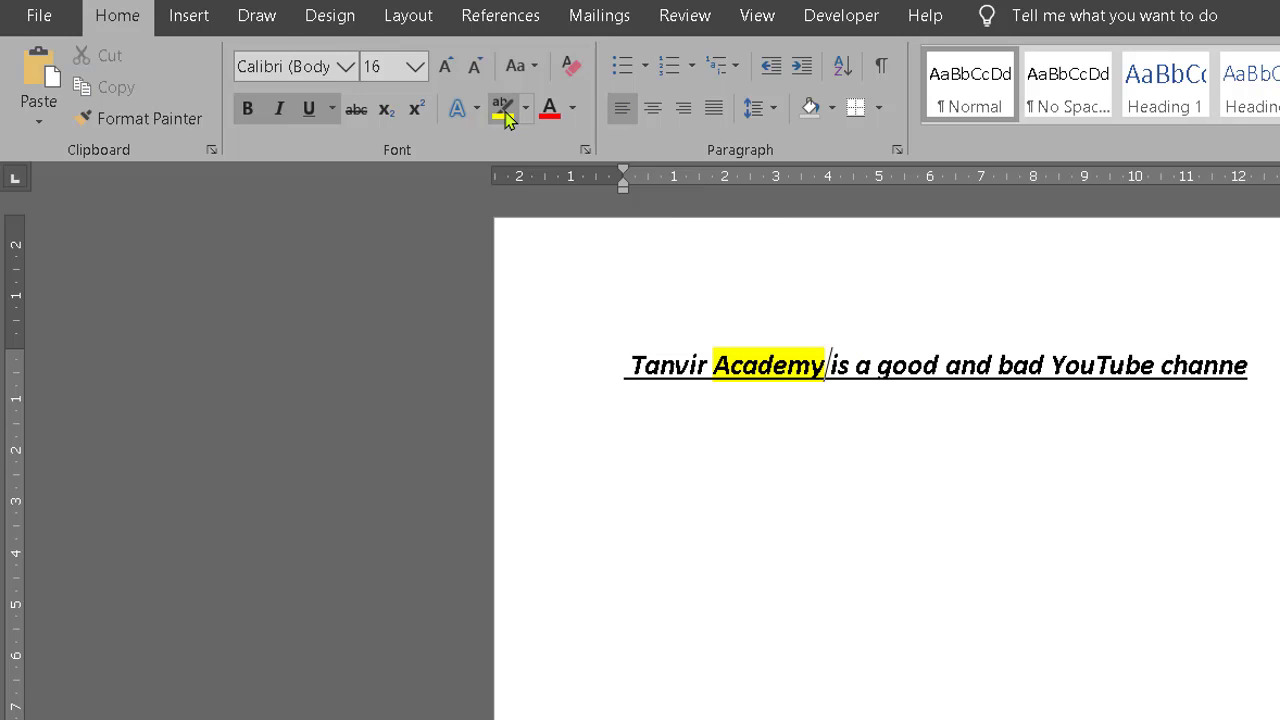
pyautogui.doubleClick(770, 363)
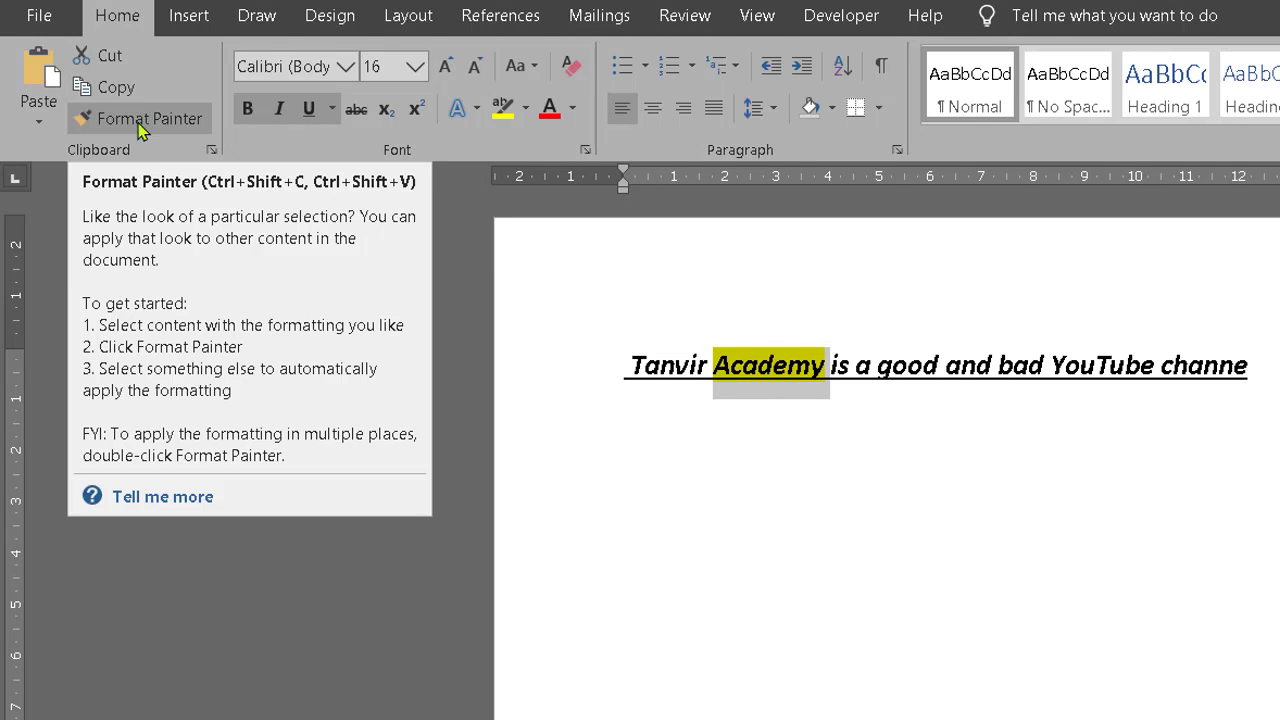
pyautogui.click(140, 124)
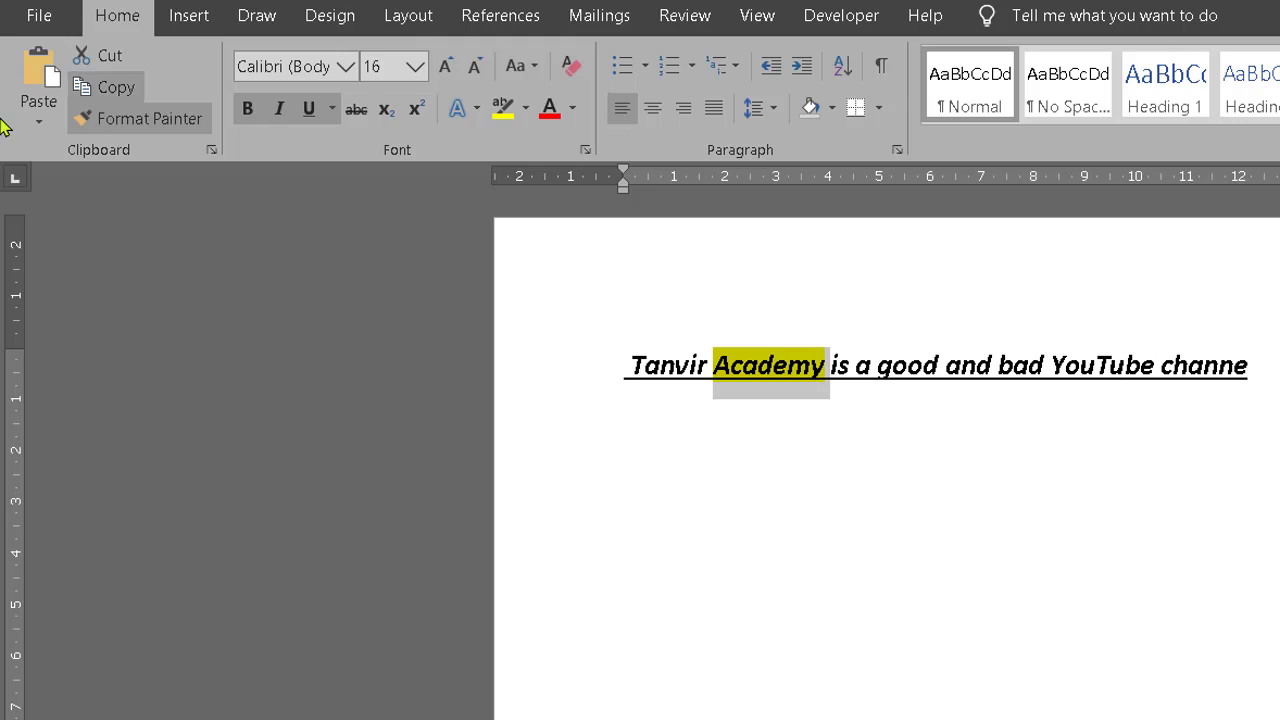
pyautogui.click(1125, 365)
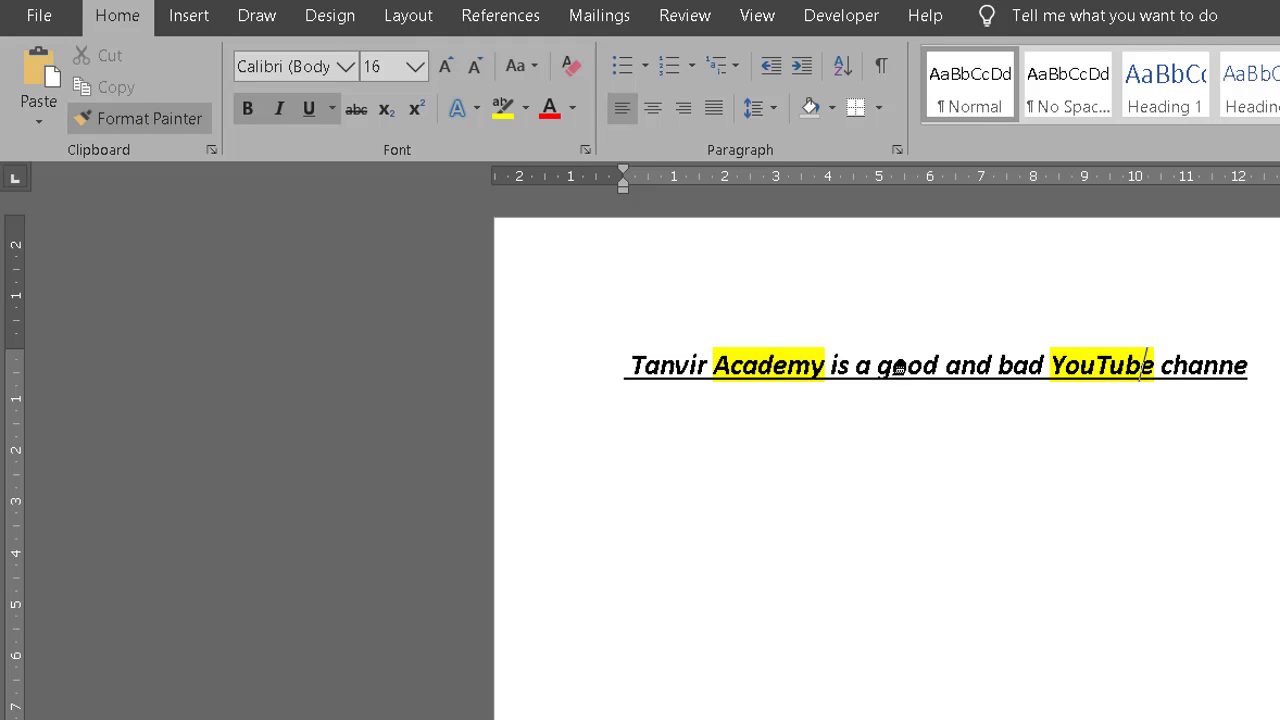
pyautogui.click(907, 365)
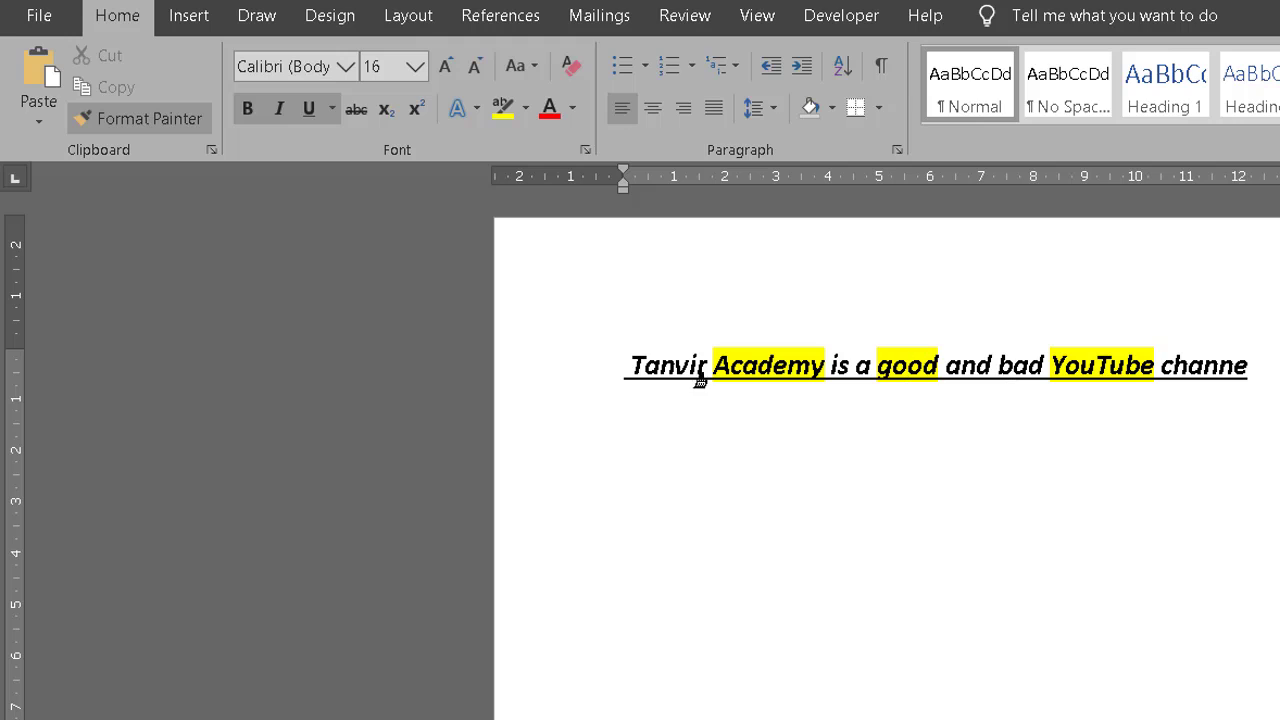
pyautogui.click(1016, 363)
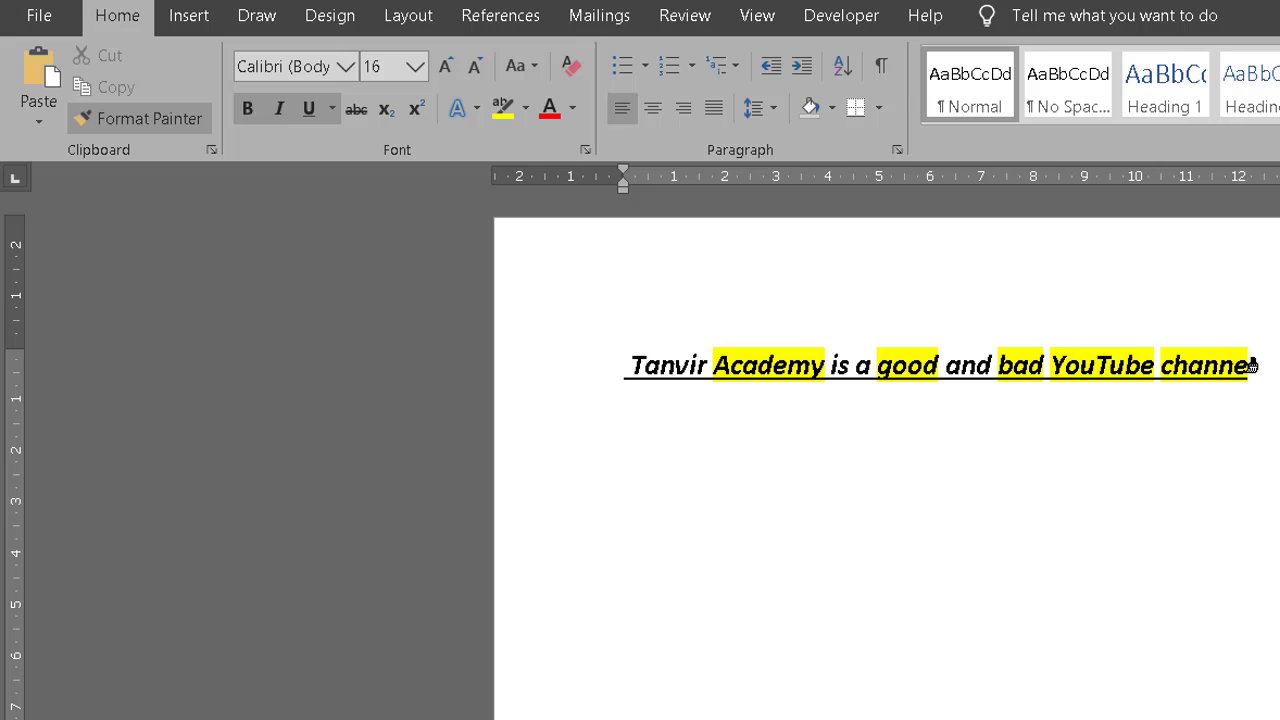
# Step: Turn off Format Painter and place the caret at the end of the sentence
pyautogui.click(128, 122)
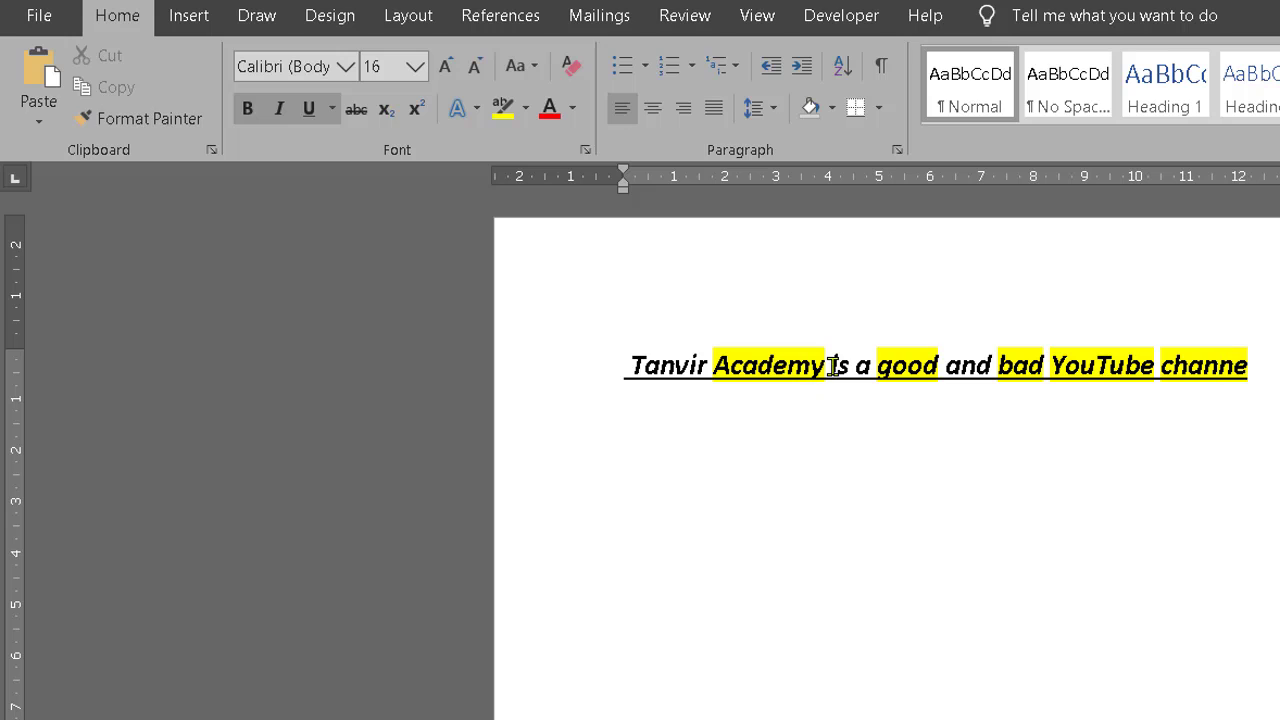
pyautogui.doubleClick(770, 362)
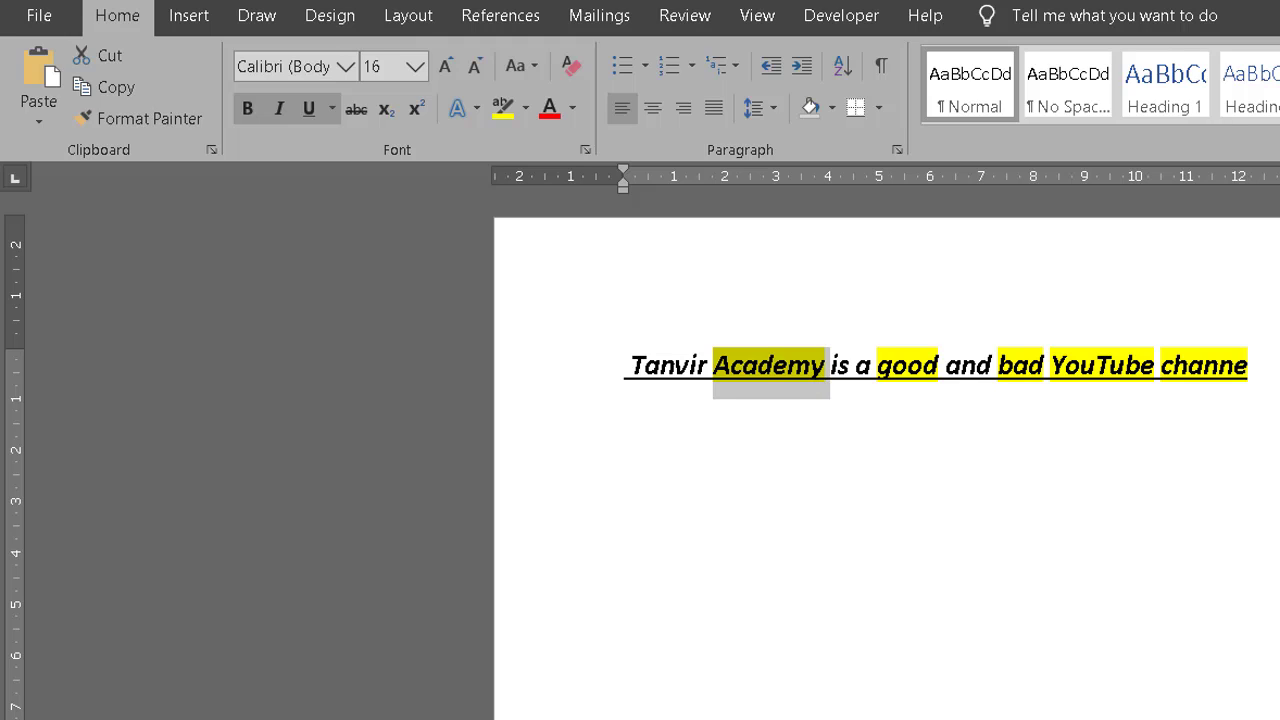
pyautogui.doubleClick(1080, 372)
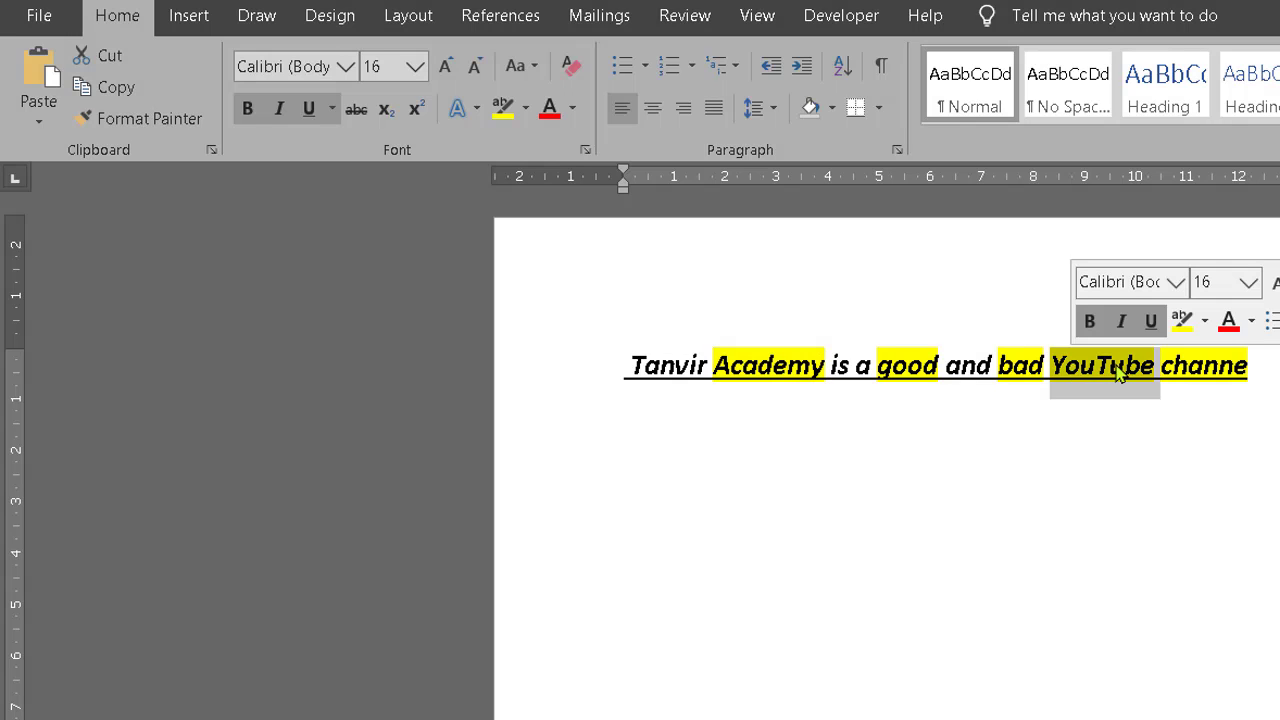
pyautogui.click(854, 366)
pyautogui.click(1274, 368)
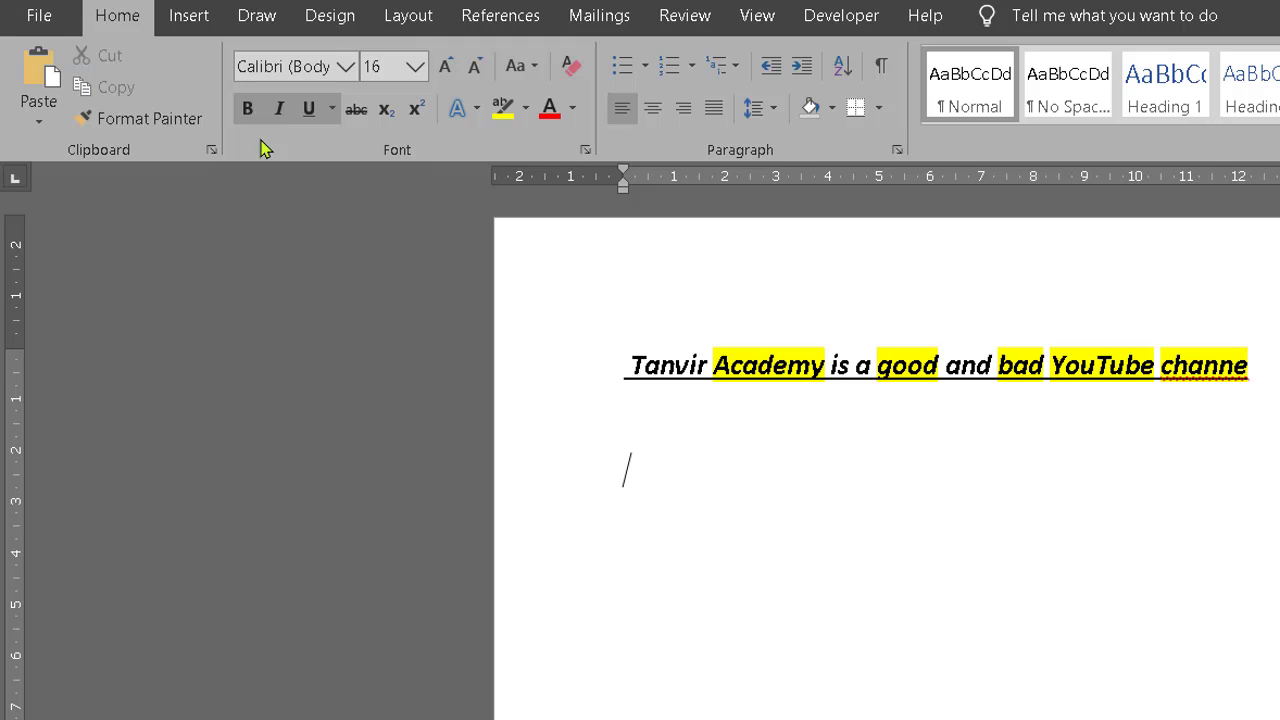
# Step: Type Tanvir on a new line, then pick up Academy's formatting with Format Painter
pyautogui.press('Return')
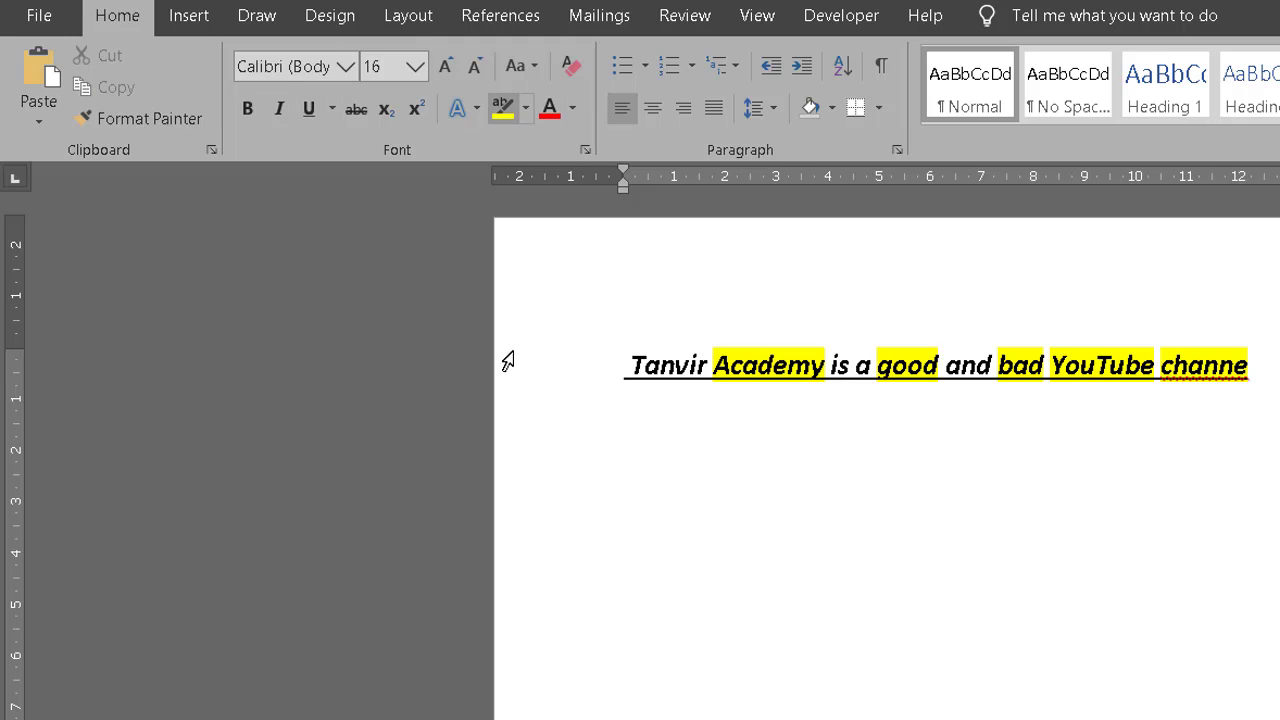
pyautogui.write('Ta')
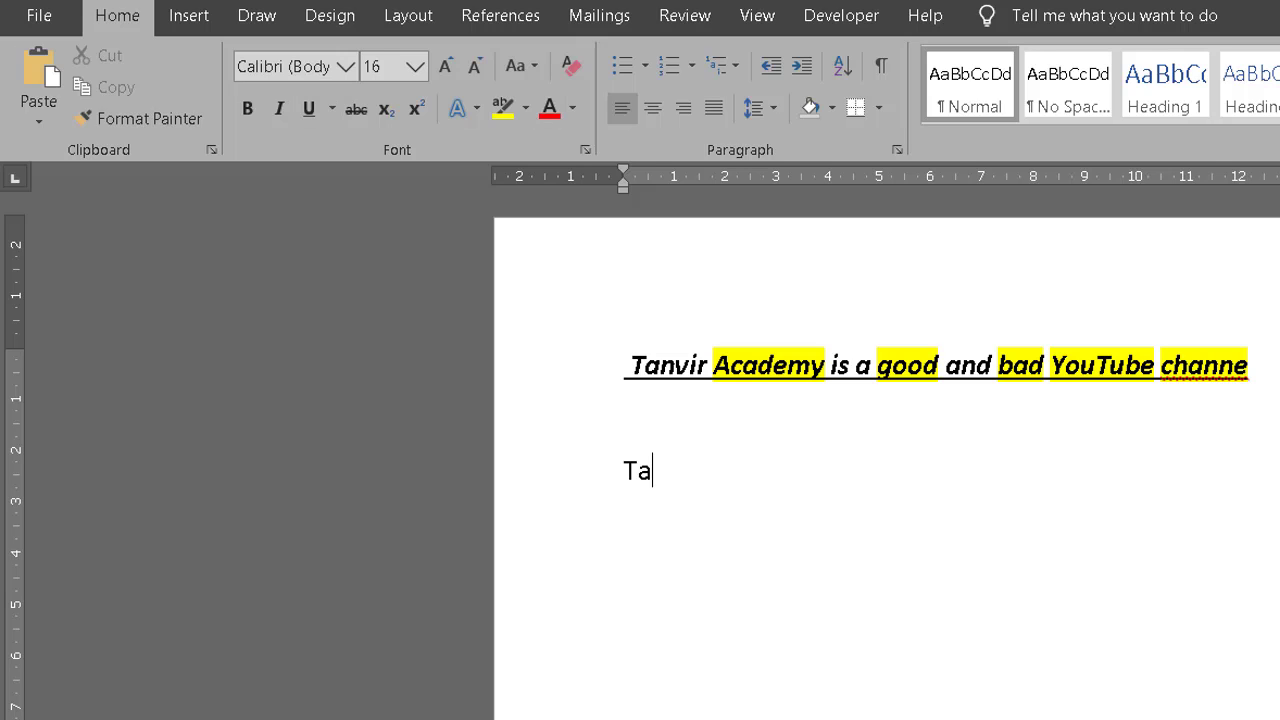
pyautogui.write('nvir')
pyautogui.moveTo(630, 365); pyautogui.dragTo(1240, 365)
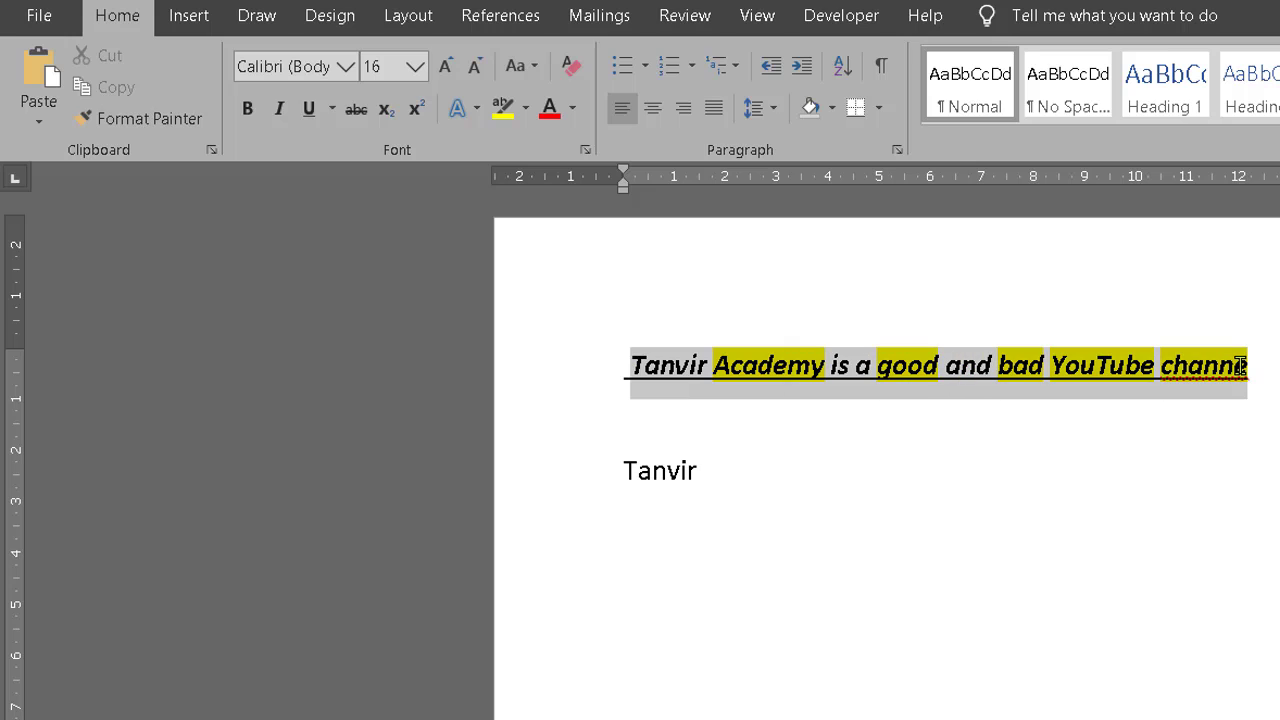
pyautogui.click(912, 466)
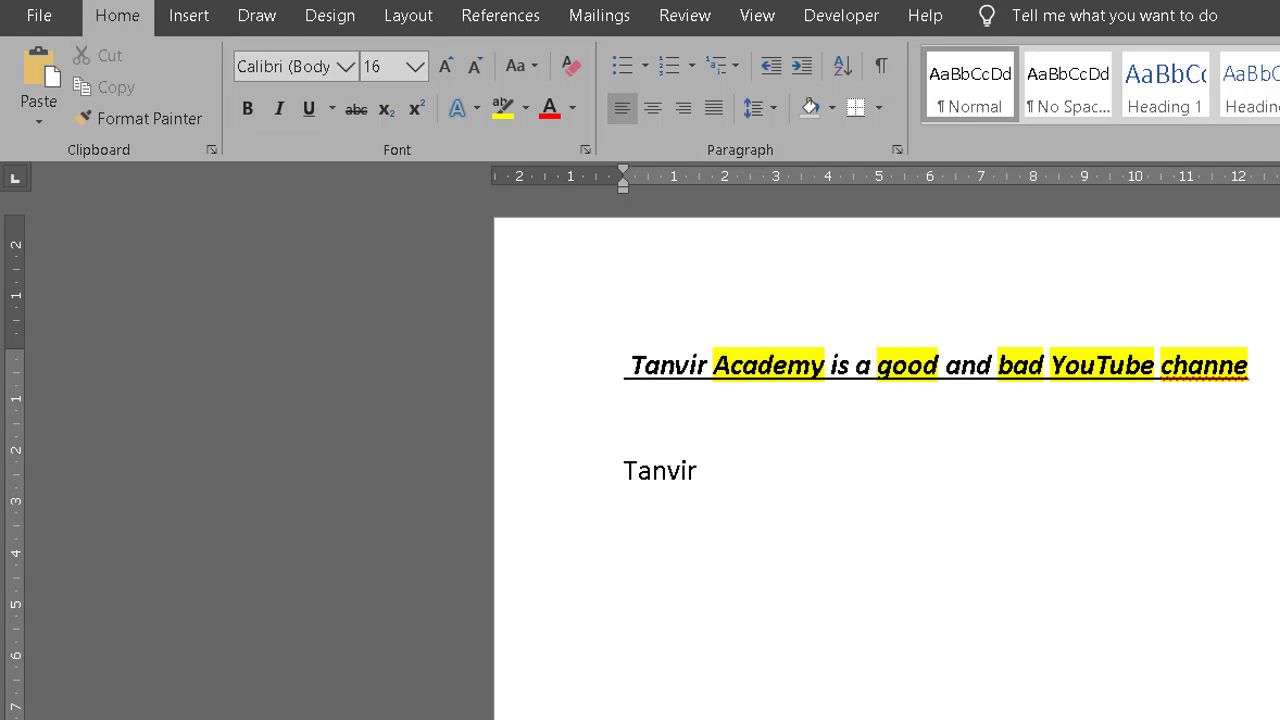
pyautogui.moveTo(628, 365); pyautogui.dragTo(1248, 365)
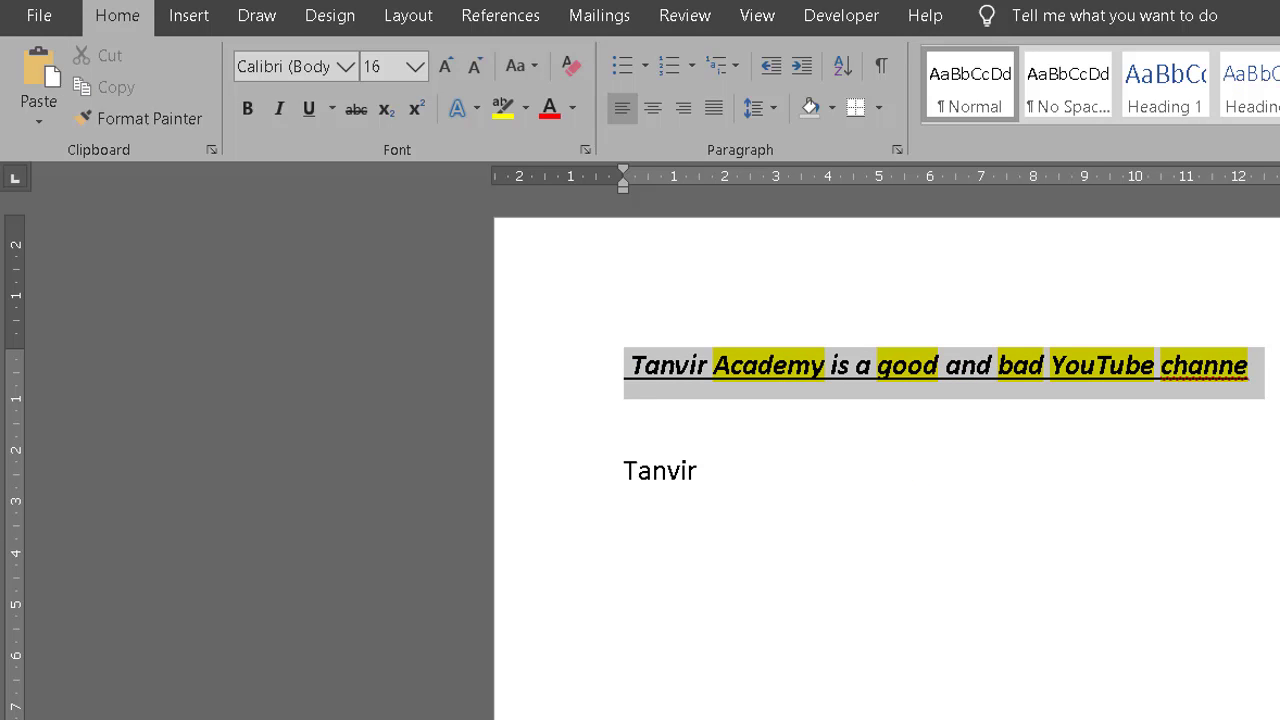
pyautogui.click(960, 489)
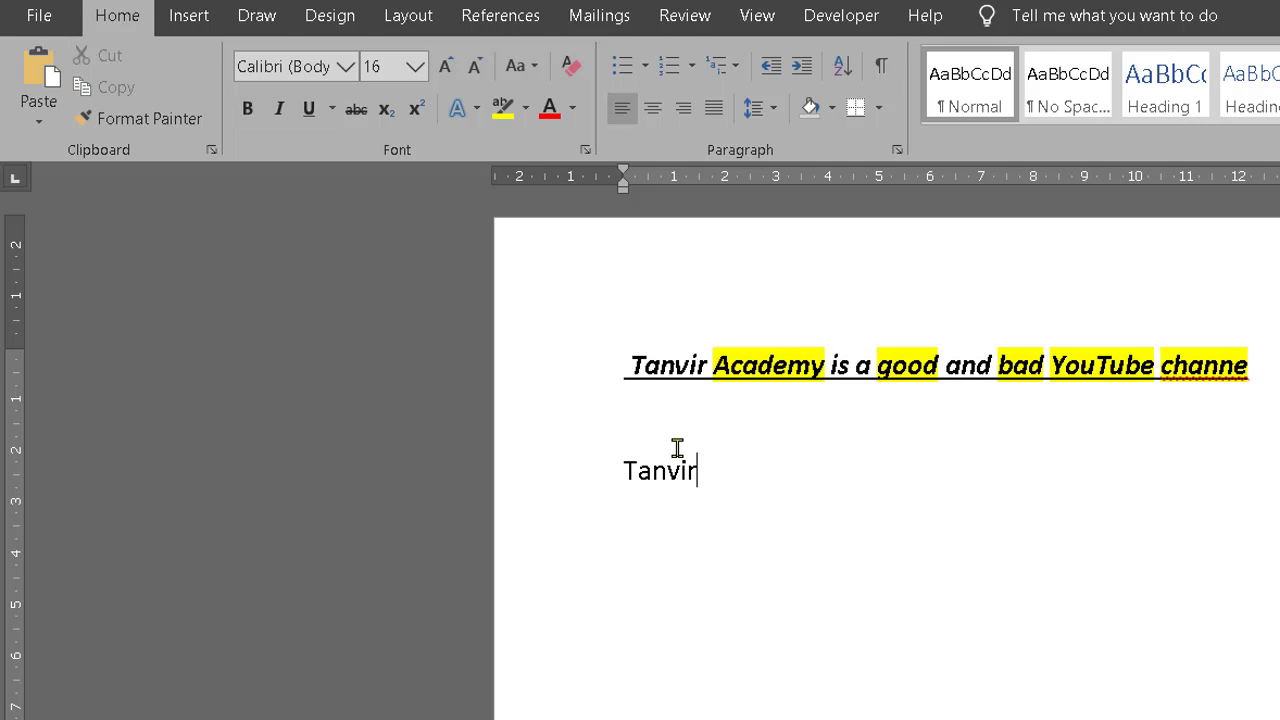
pyautogui.doubleClick(762, 362)
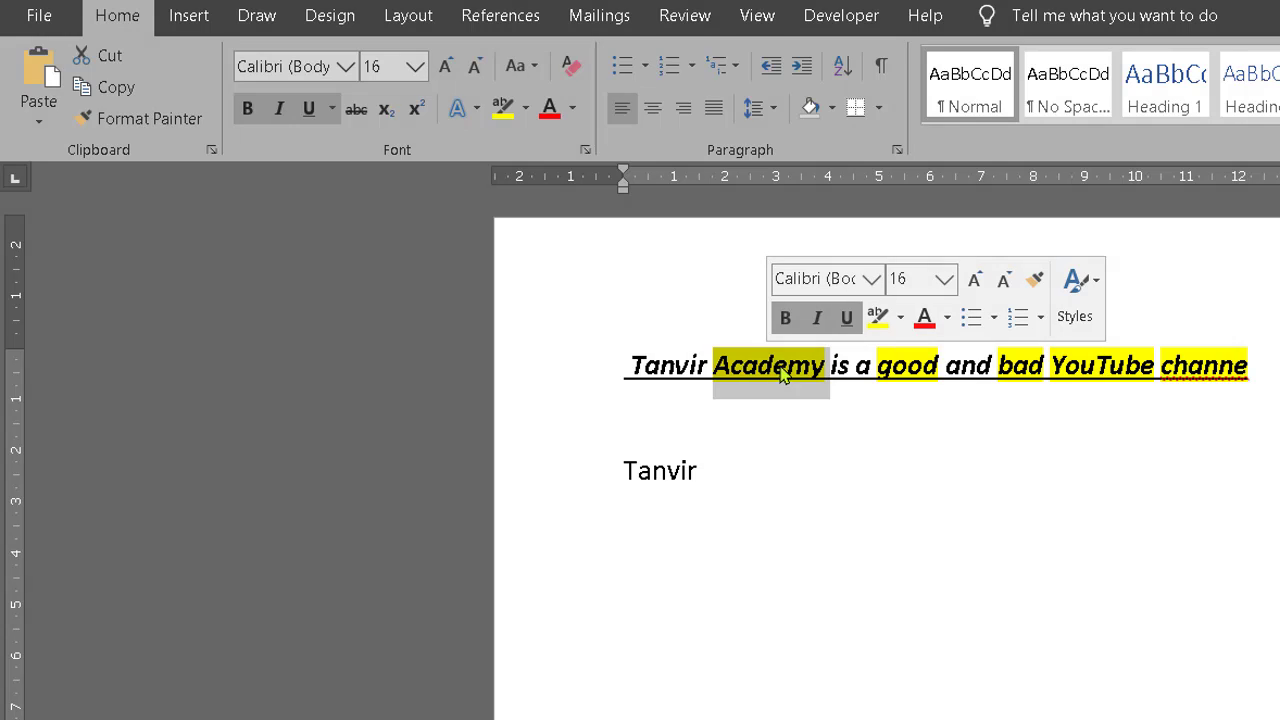
pyautogui.click(131, 117)
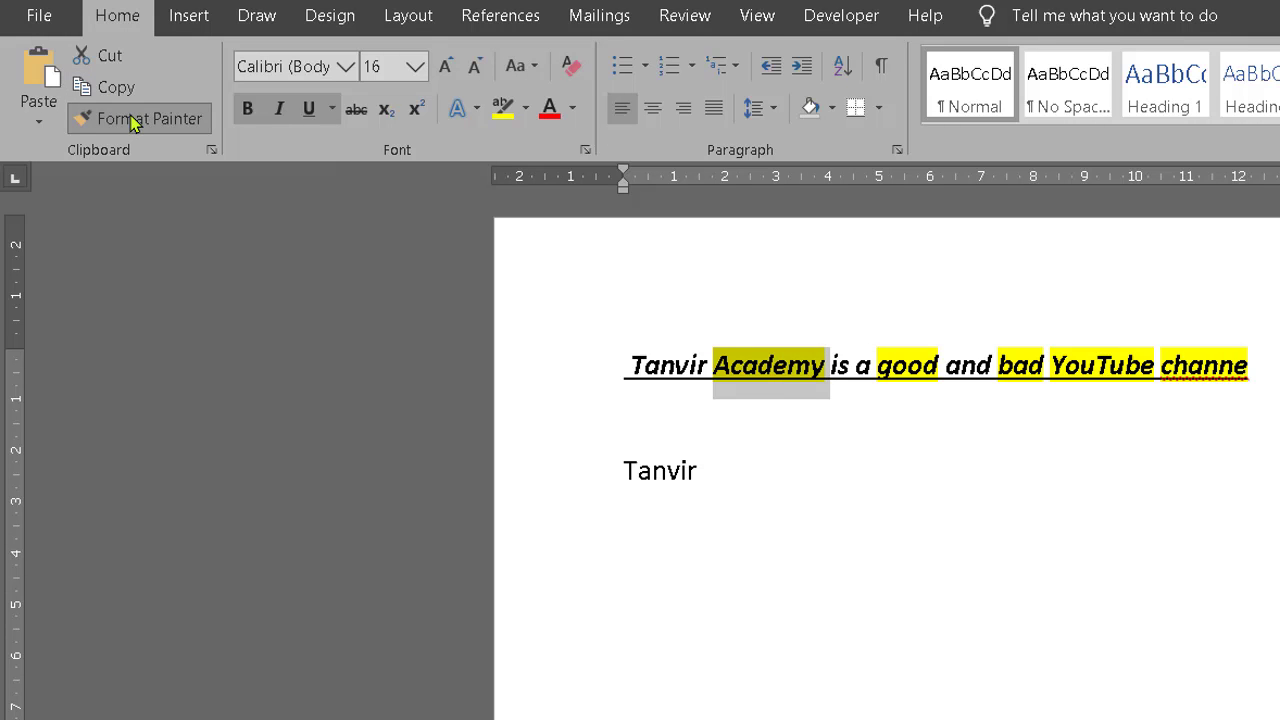
# Step: Paint Academy's formatting onto Tanvir and check the saved Clipboard pane item
pyautogui.click(661, 470)
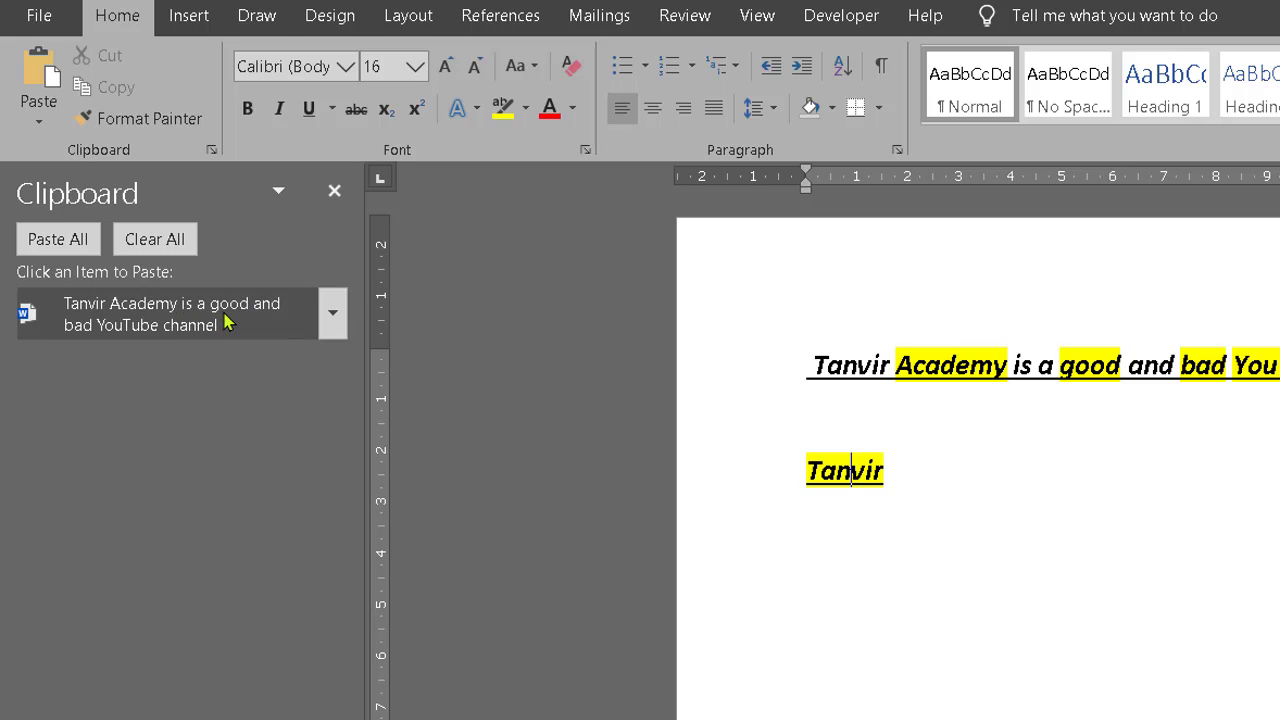
pyautogui.click(332, 314)
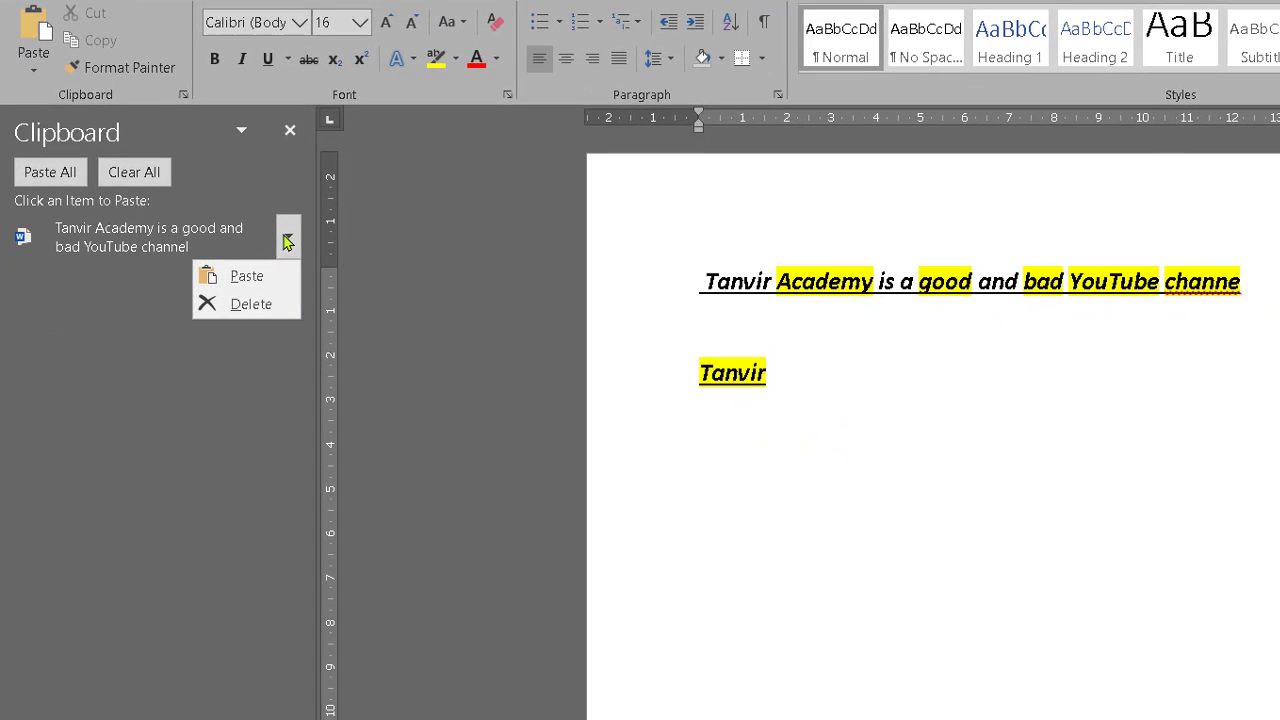
pyautogui.click(278, 189)
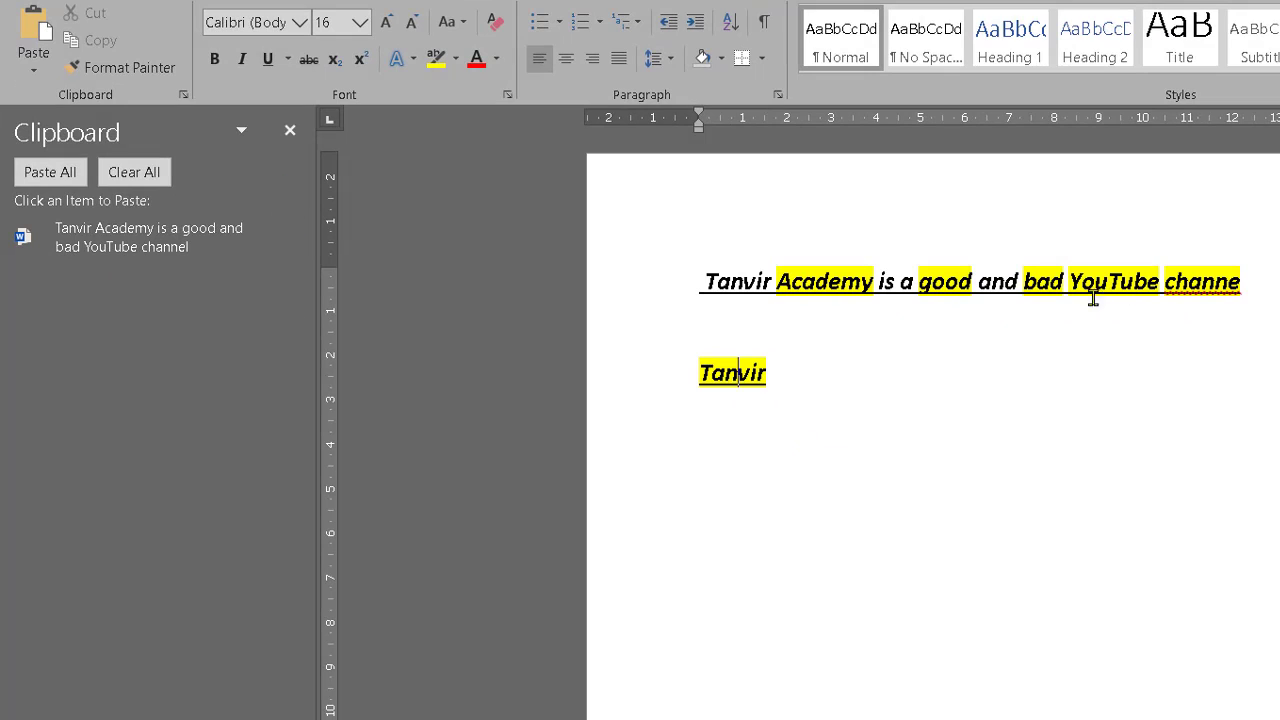
# Step: Select 'Tanvir Academy' in the sentence and copy it to the clipboard
pyautogui.click(1041, 285)
pyautogui.doubleClick(1042, 287)
pyautogui.click(697, 289)
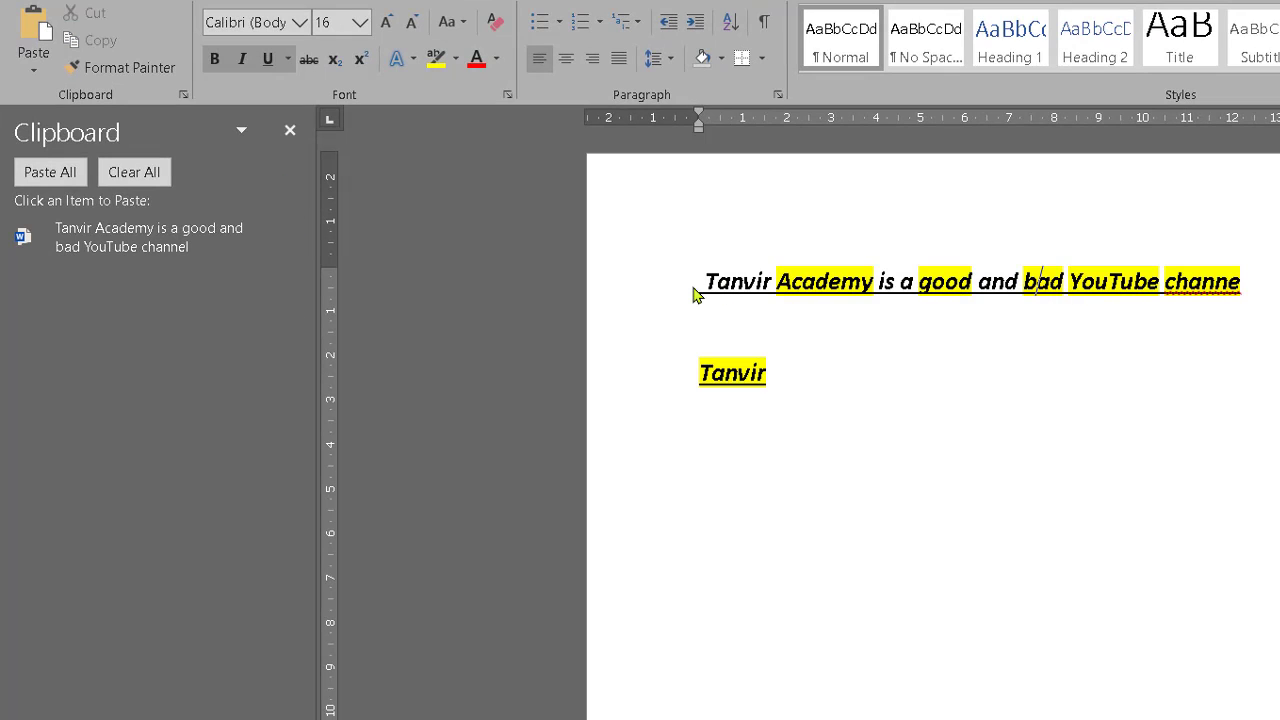
pyautogui.moveTo(703, 285); pyautogui.dragTo(855, 285)
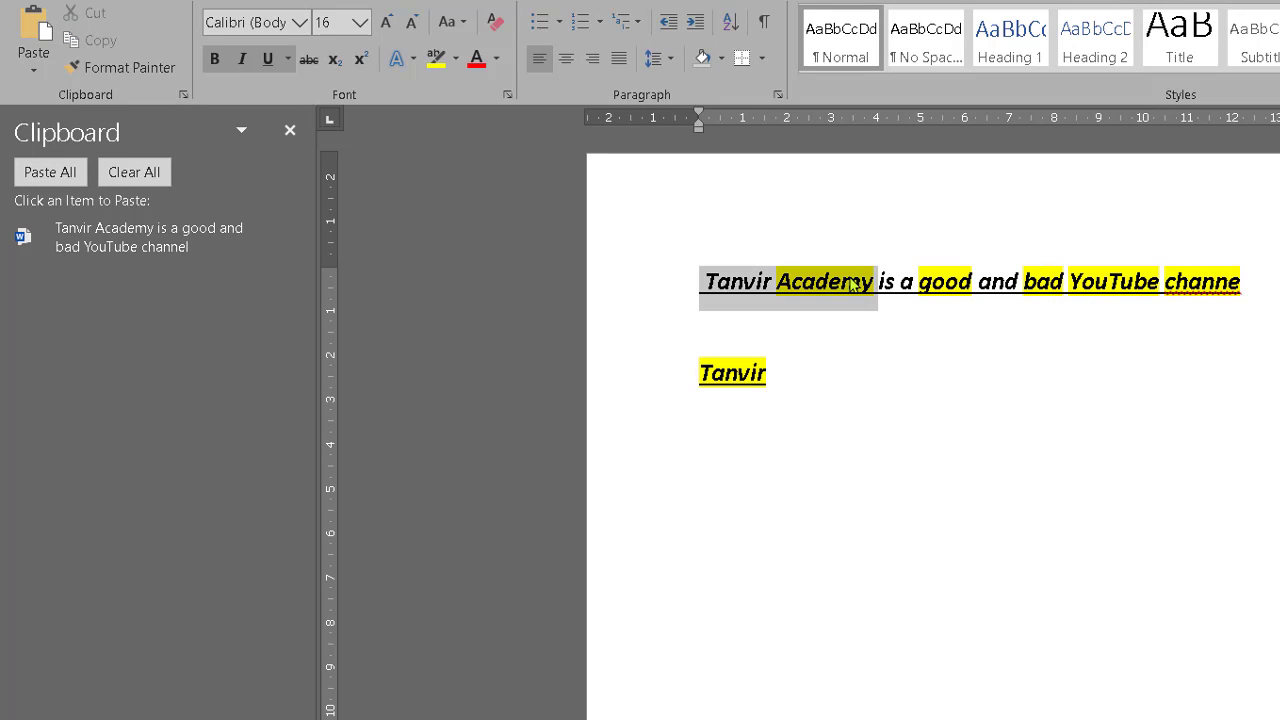
pyautogui.rightClick(834, 282)
pyautogui.click(880, 321)
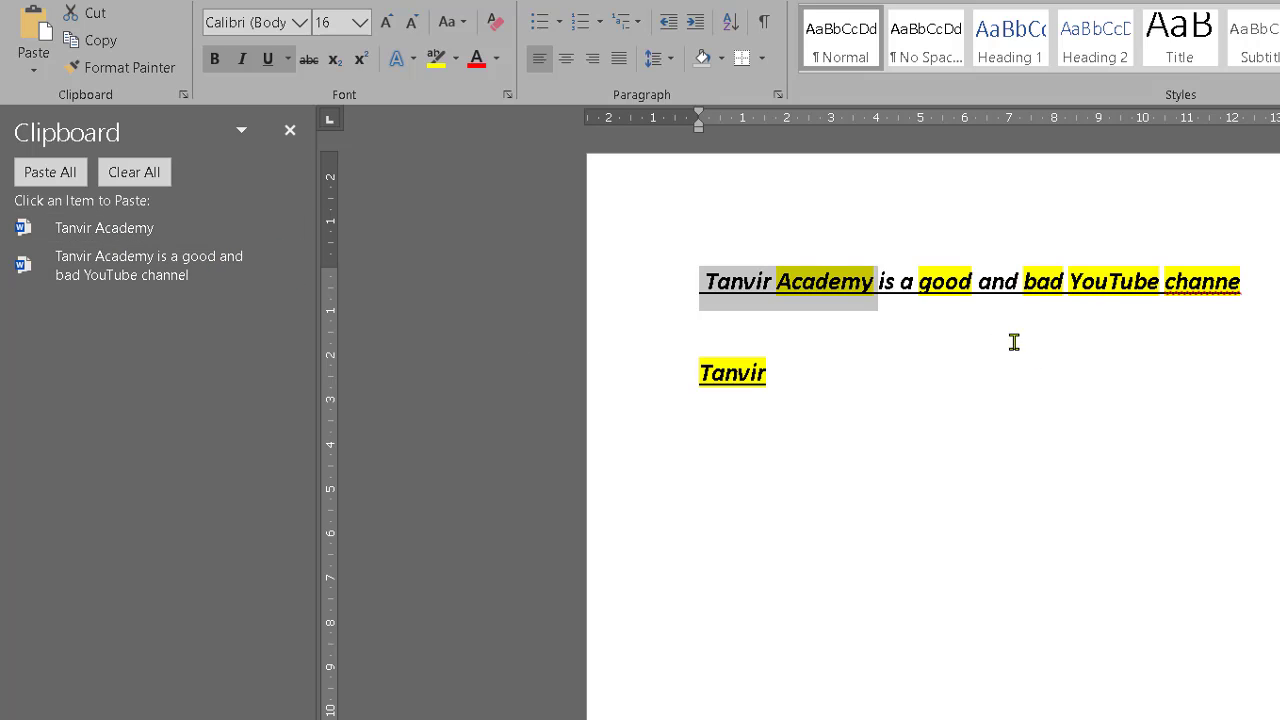
# Step: Copy 'good and bad YouTube channe' to the clipboard and start a new line after Tanvir
pyautogui.moveTo(919, 280); pyautogui.dragTo(1228, 290)
pyautogui.rightClick(1176, 289)
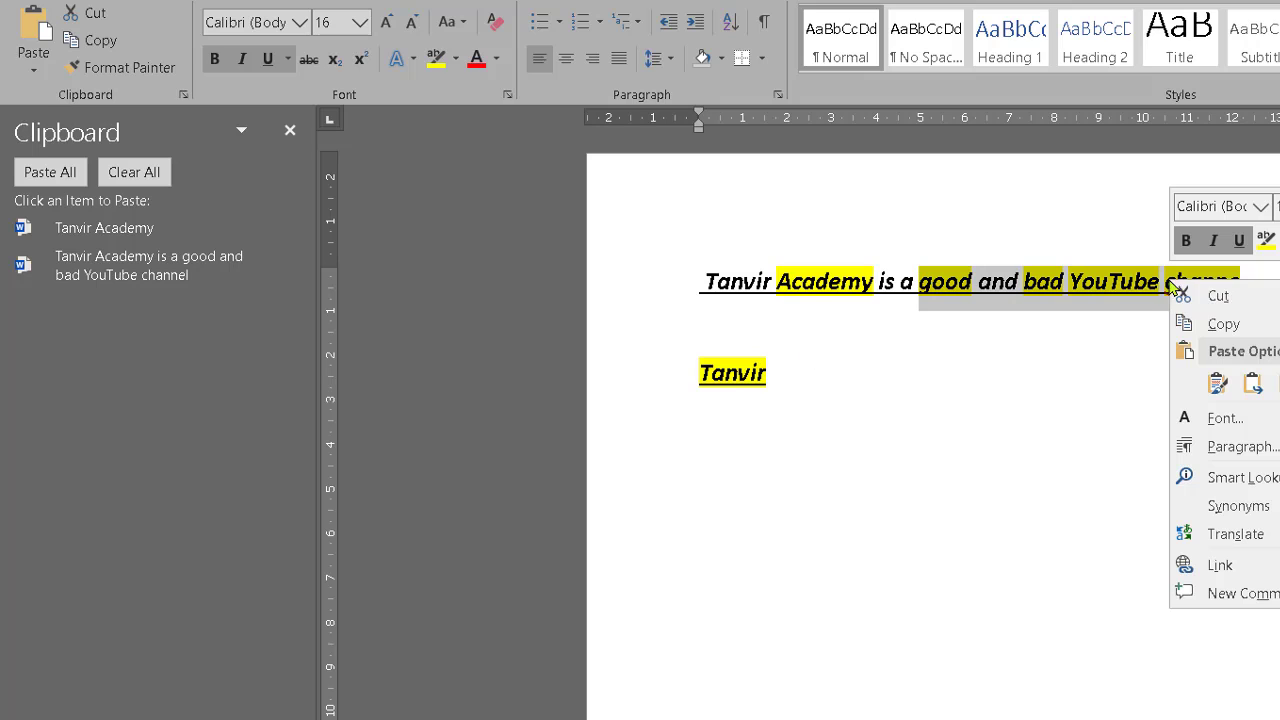
pyautogui.click(1215, 326)
pyautogui.click(942, 398)
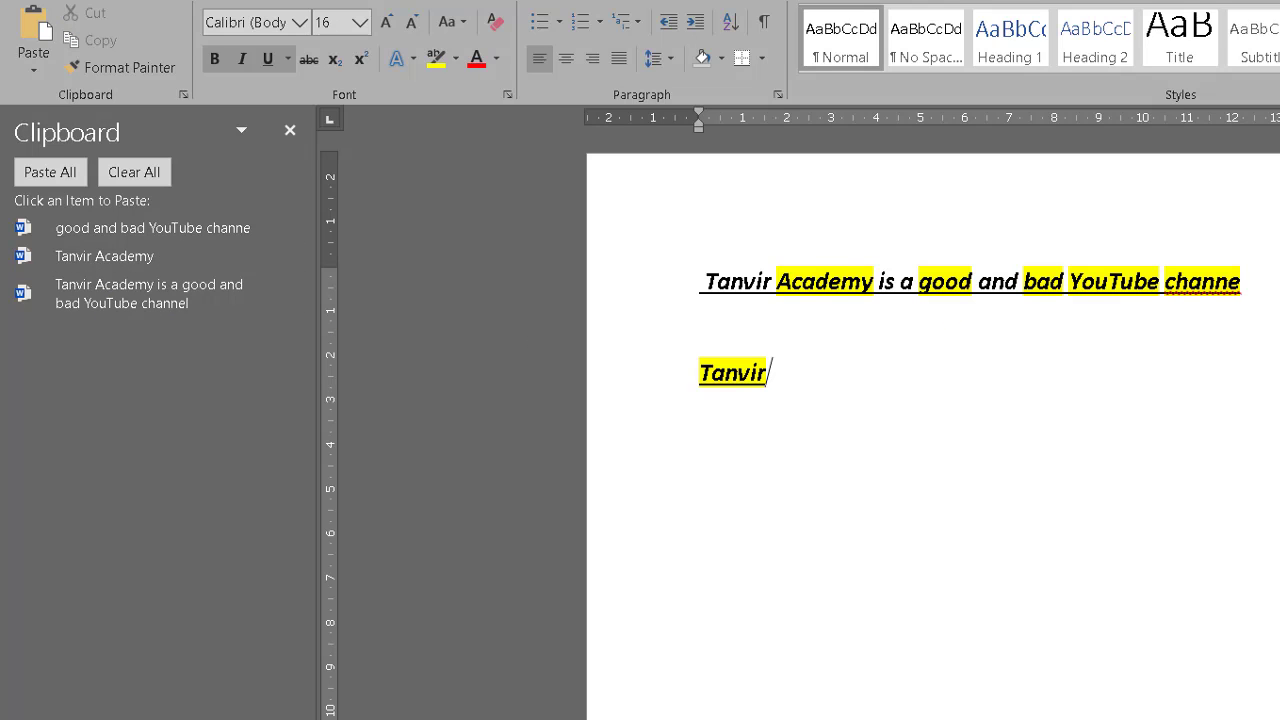
pyautogui.press('Return')
pyautogui.press('Return')
# Step: From the Clipboard pane, paste 'Tanvir Academy', then 'good and bad YouTube channe', then the full sentence
pyautogui.click(94, 254)
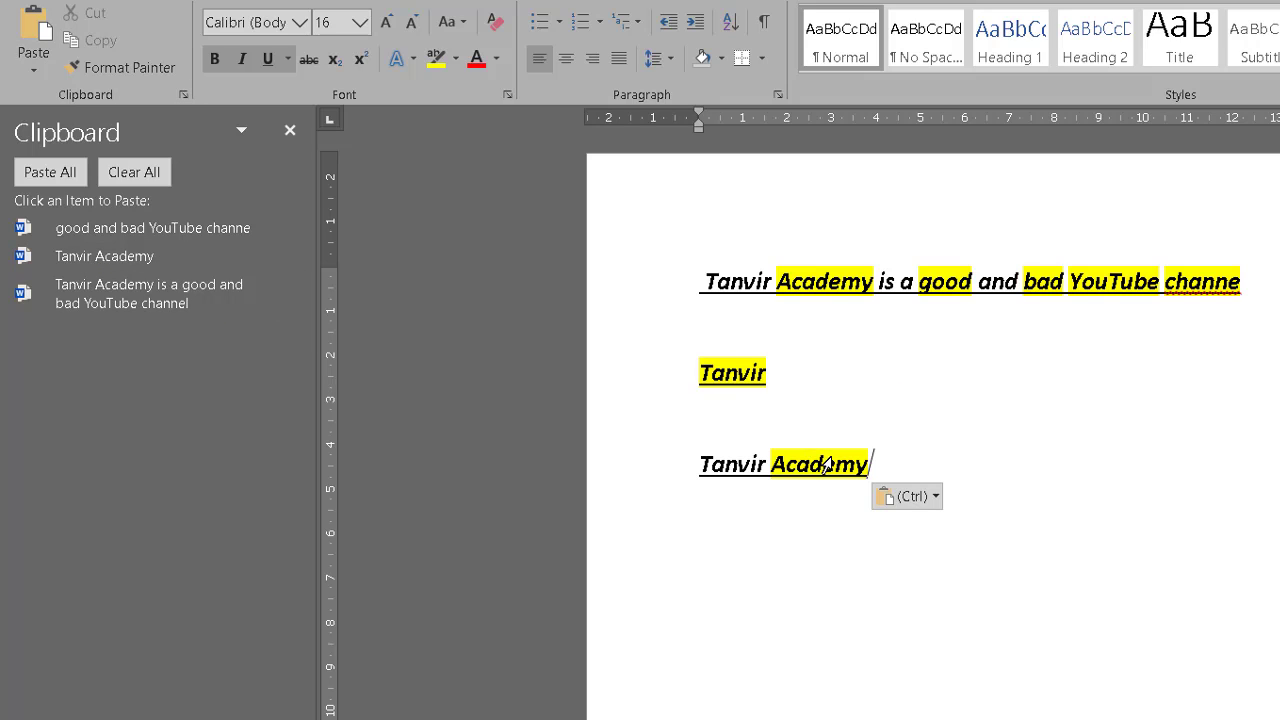
pyautogui.click(197, 233)
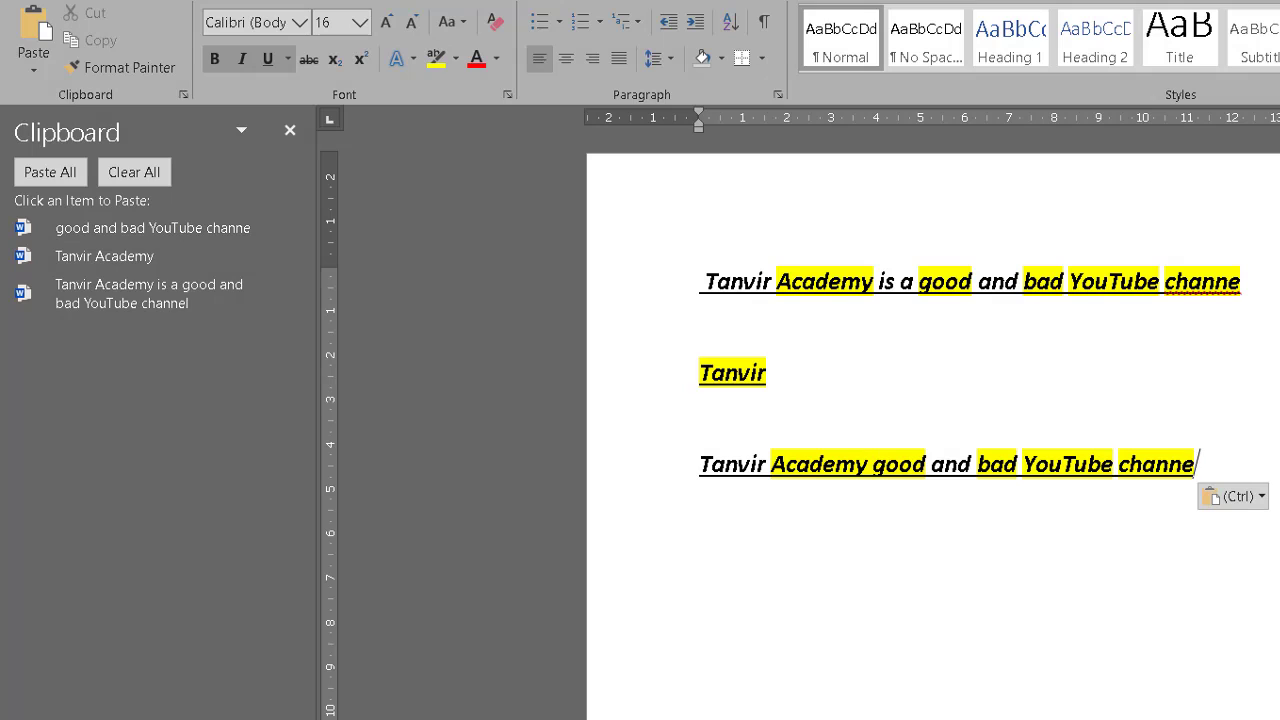
pyautogui.click(263, 293)
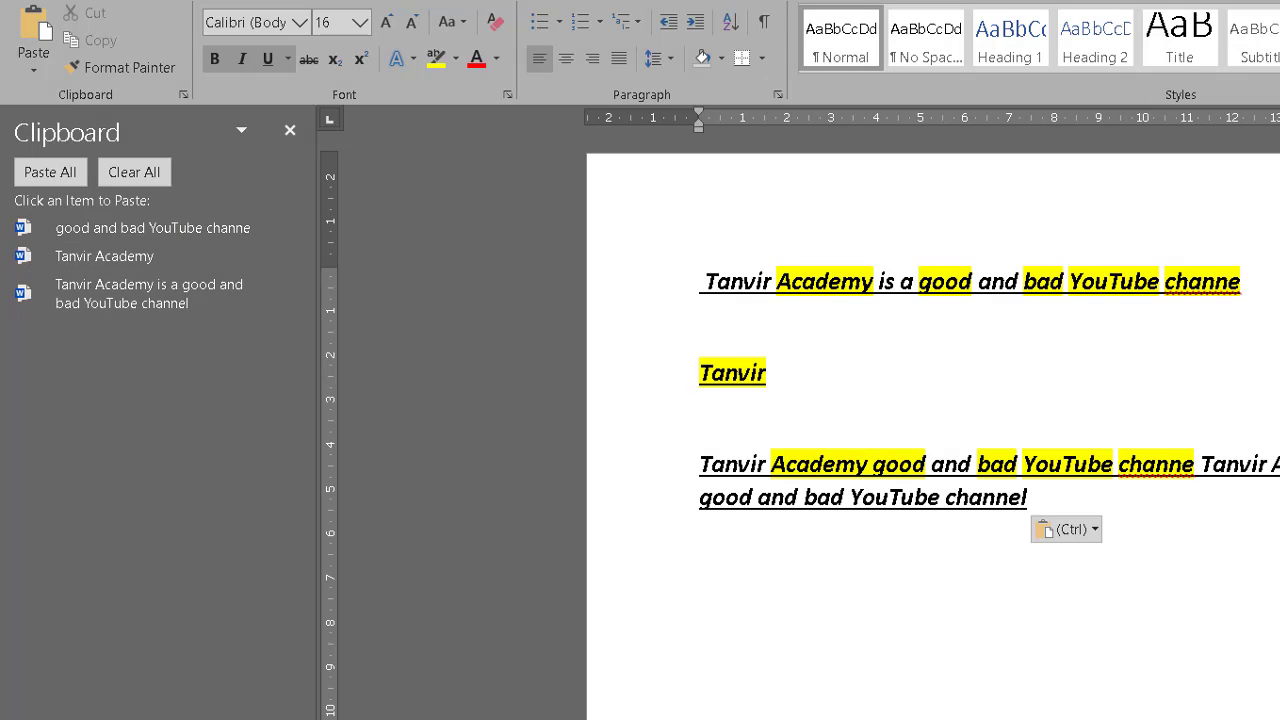